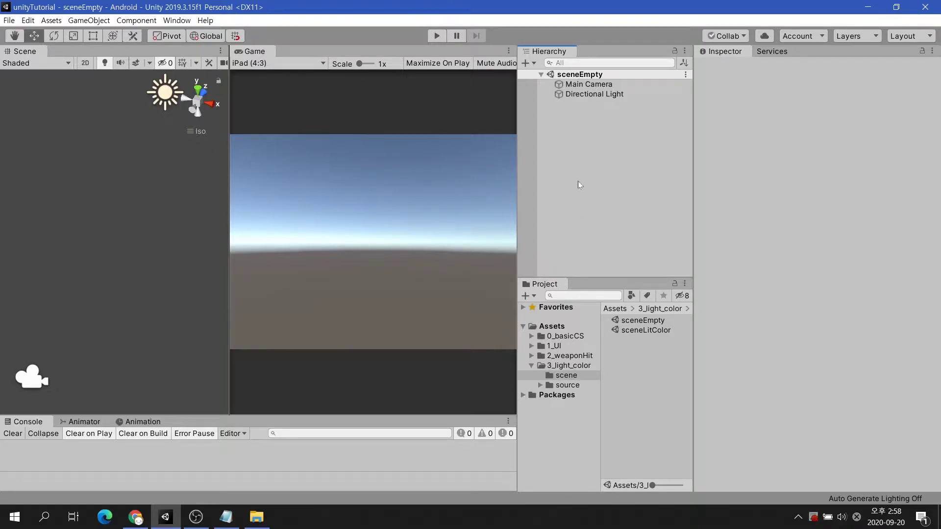
# Check the Main Camera and Directional Light, then open the sceneLitColor scene.
pyautogui.click(595, 85)
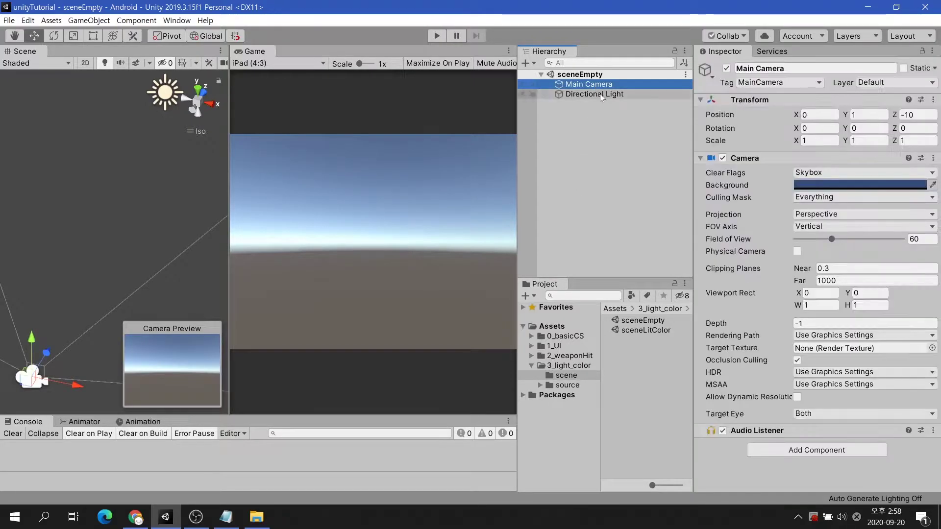
pyautogui.click(600, 93)
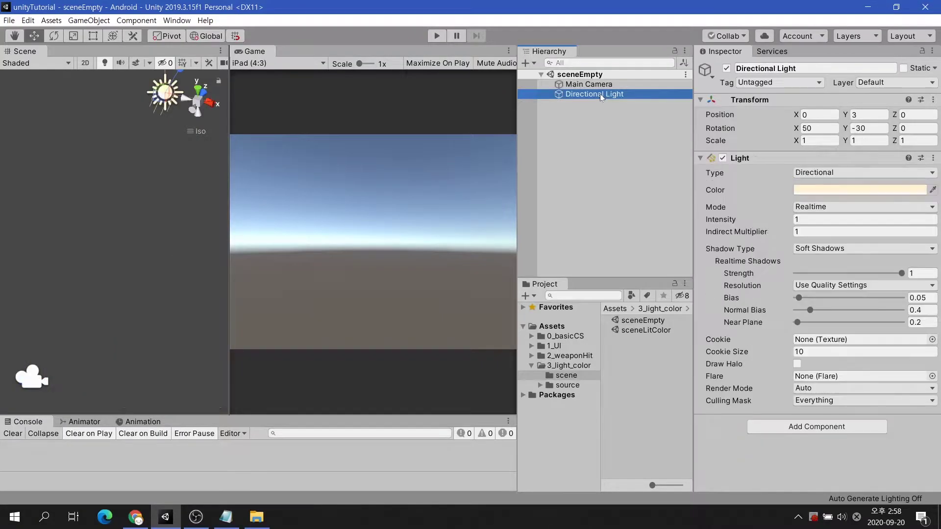
pyautogui.click(606, 200)
pyautogui.doubleClick(637, 330)
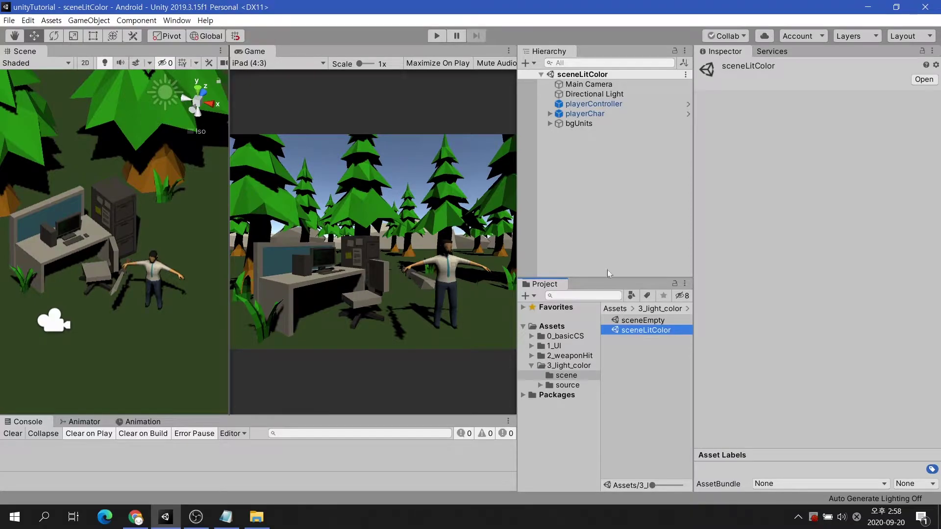
# Inspect bgOffice's cabinet, desk and partition props under bgUnits, then inspect playerChar's character controller.
pyautogui.click(550, 124)
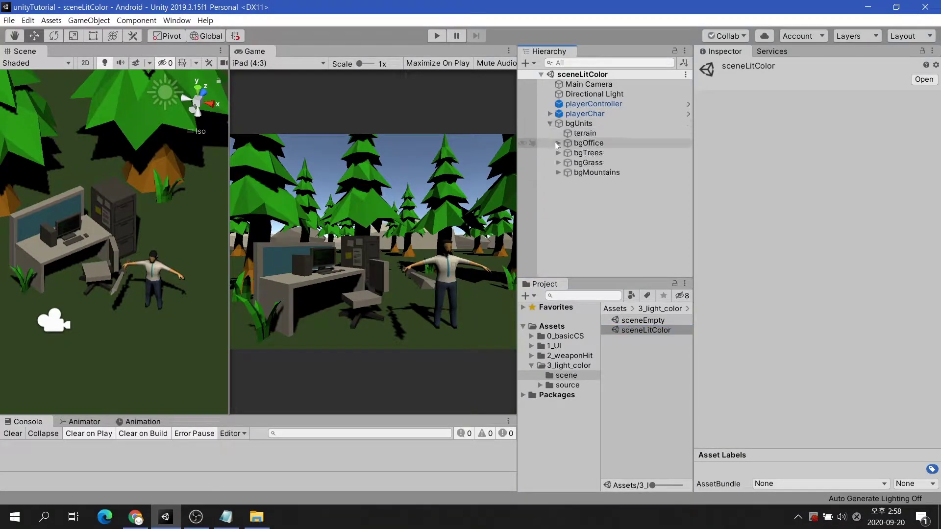
pyautogui.click(558, 143)
pyautogui.click(603, 153)
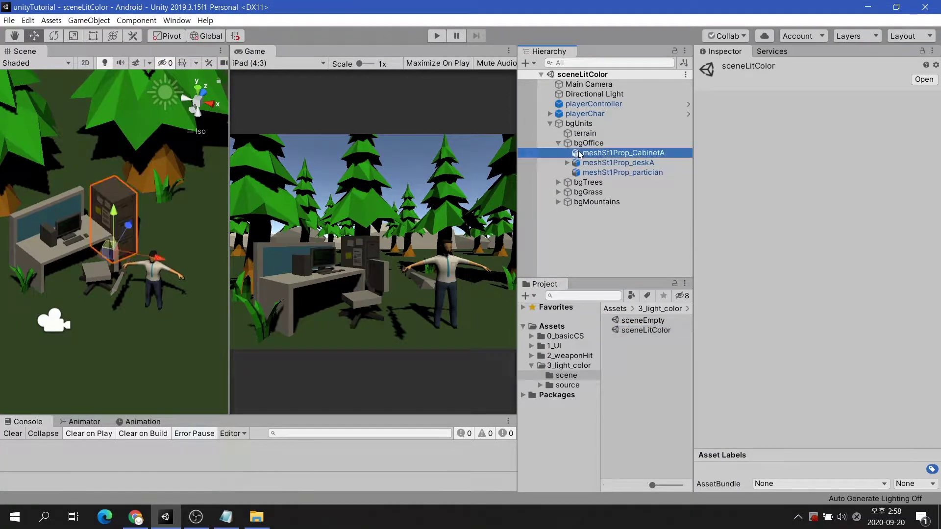
pyautogui.click(586, 164)
pyautogui.click(589, 173)
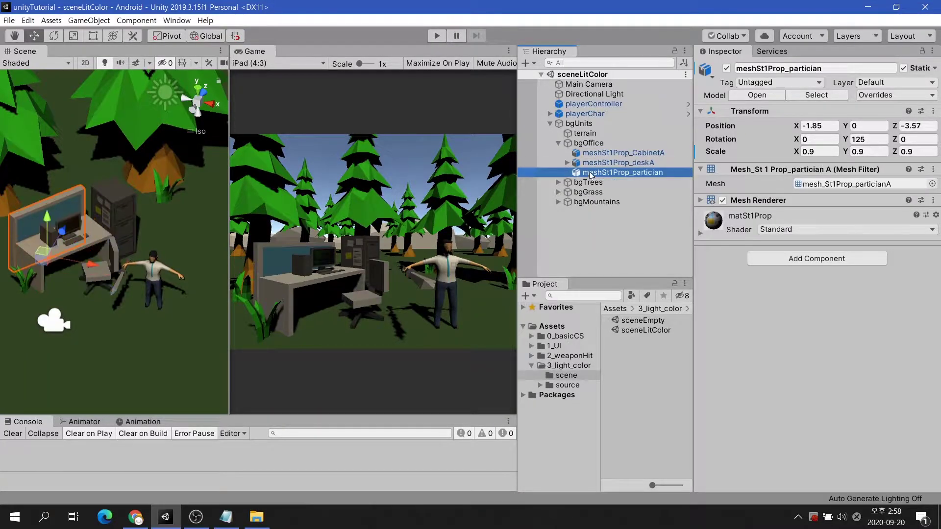
pyautogui.click(559, 143)
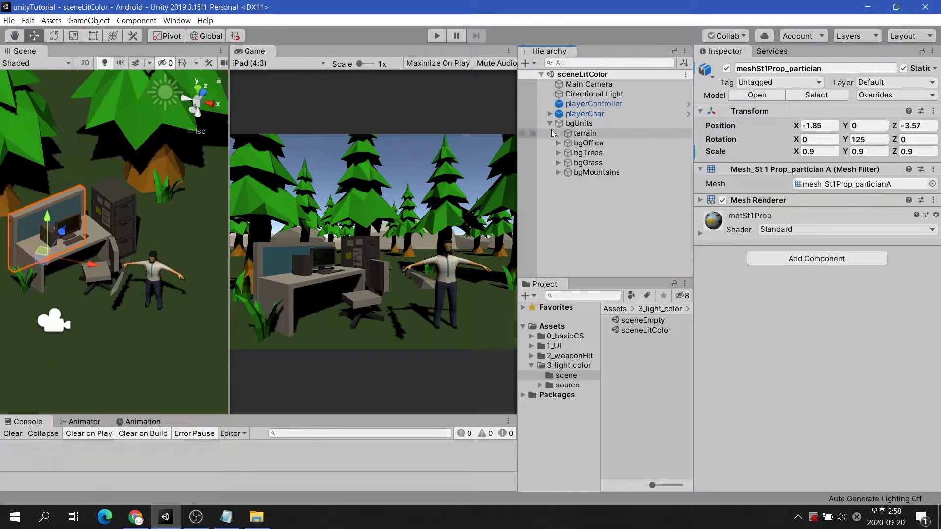
pyautogui.click(549, 124)
pyautogui.click(584, 114)
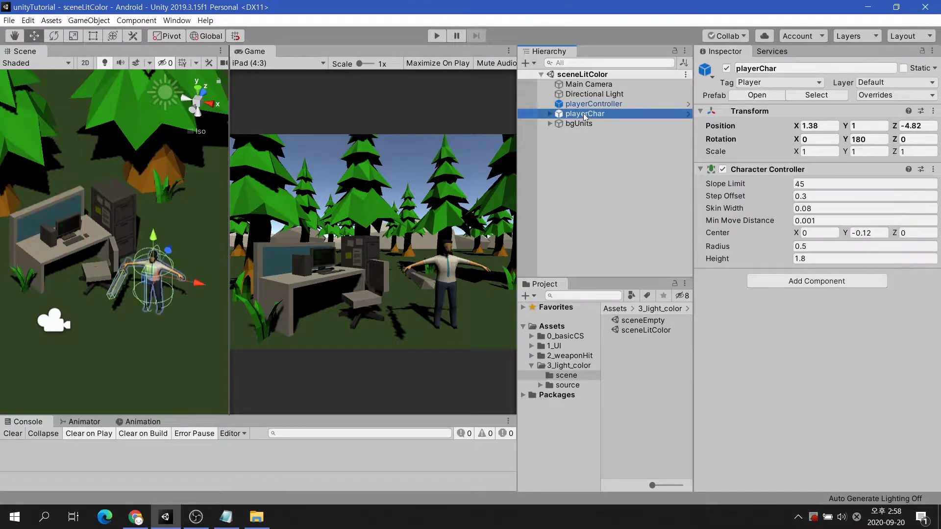
pyautogui.click(566, 161)
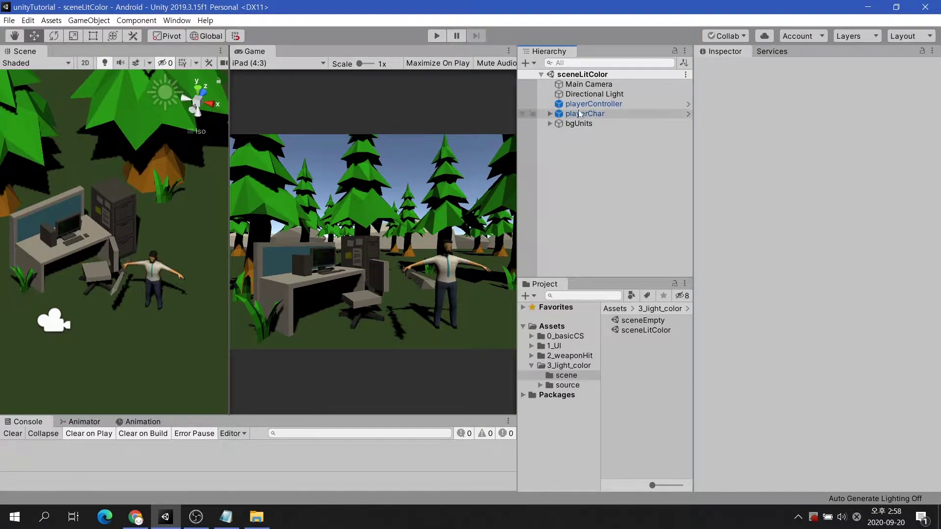
pyautogui.click(579, 95)
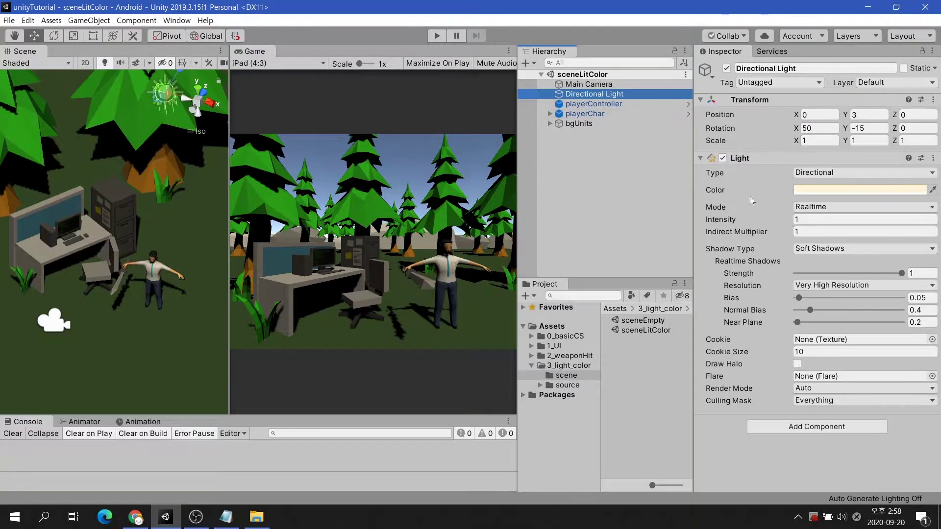
pyautogui.click(795, 192)
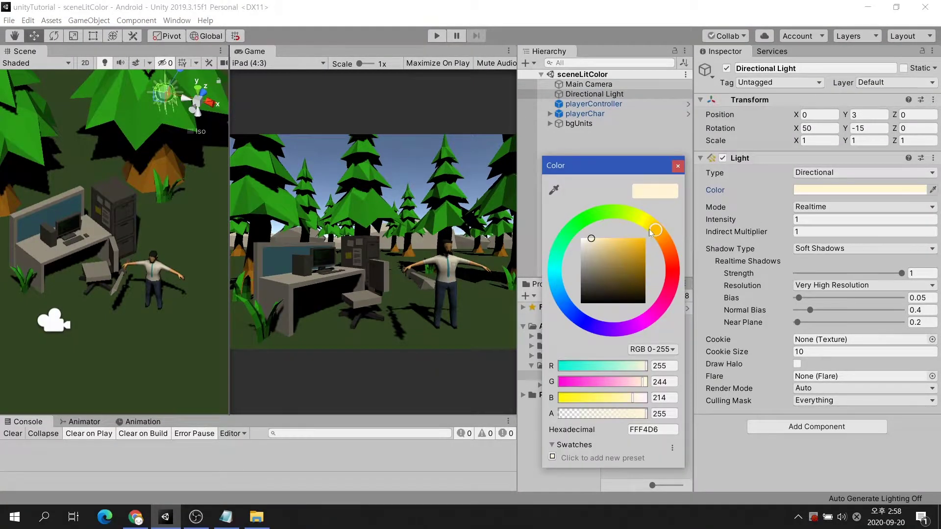
pyautogui.moveTo(649, 228); pyautogui.dragTo(653, 287)
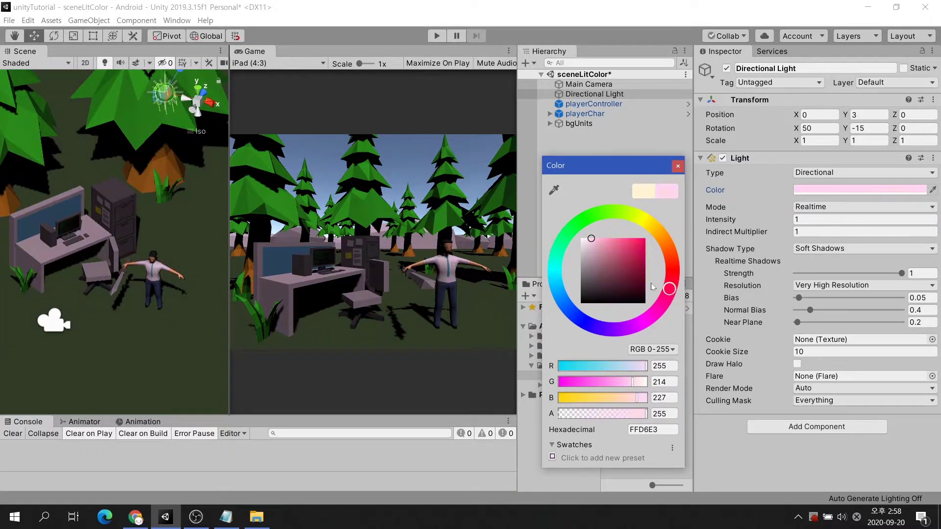
pyautogui.click(678, 166)
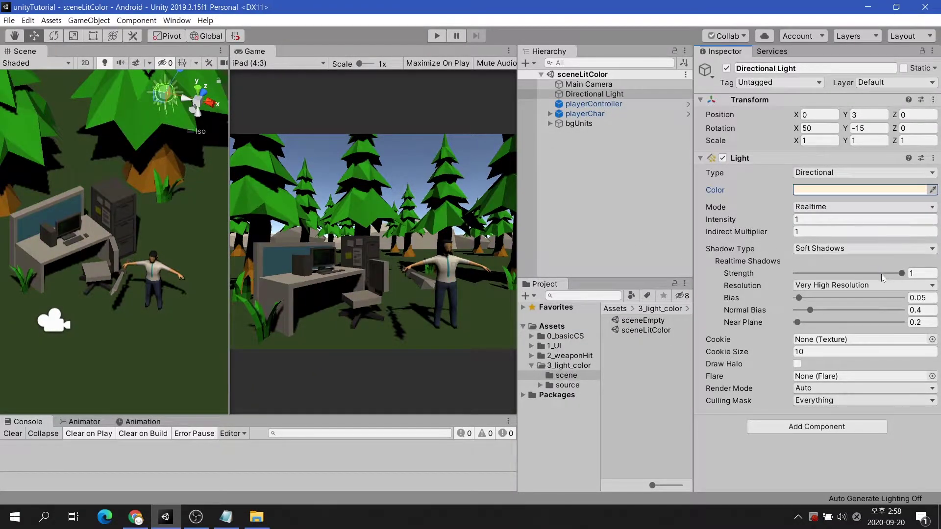
pyautogui.moveTo(901, 273); pyautogui.dragTo(842, 273)
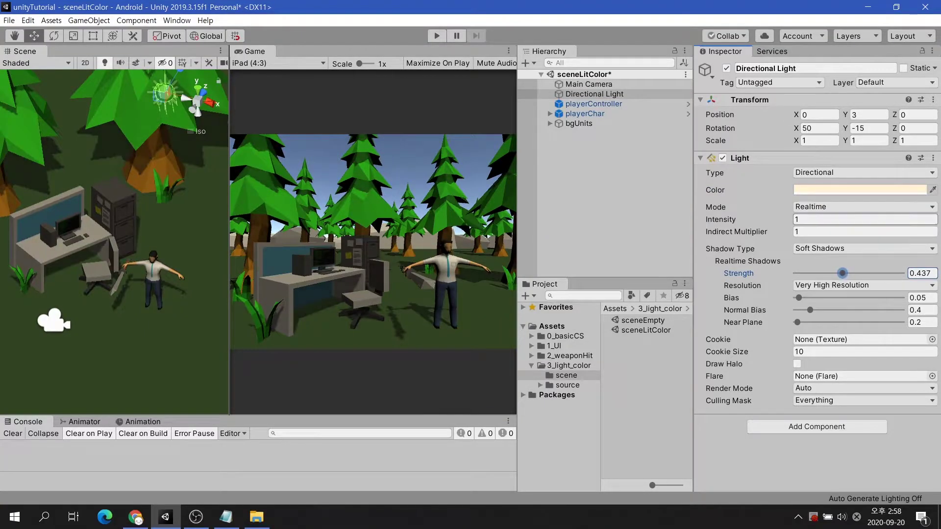
pyautogui.moveTo(784, 228); pyautogui.dragTo(812, 231)
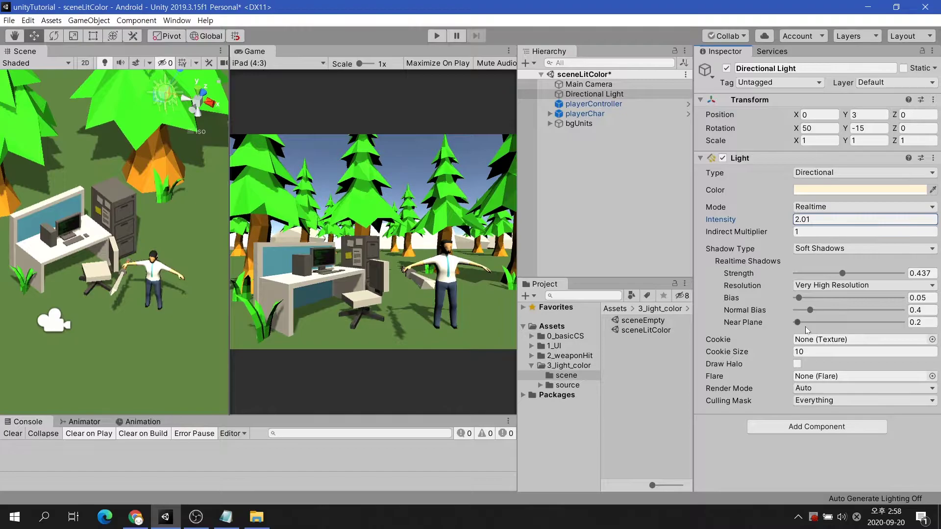
pyautogui.click(640, 249)
pyautogui.hotkey('ctrl', 'z')
pyautogui.hotkey('ctrl', 'z')
pyautogui.hotkey('ctrl', 'z')
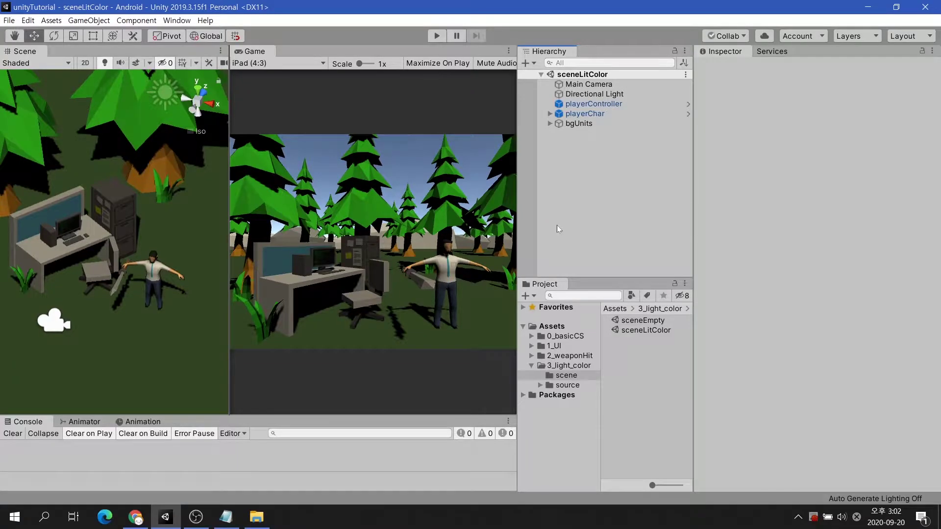
# Open Window > Rendering > Lighting Settings and dock the Lighting window beside the Inspector.
pyautogui.click(182, 22)
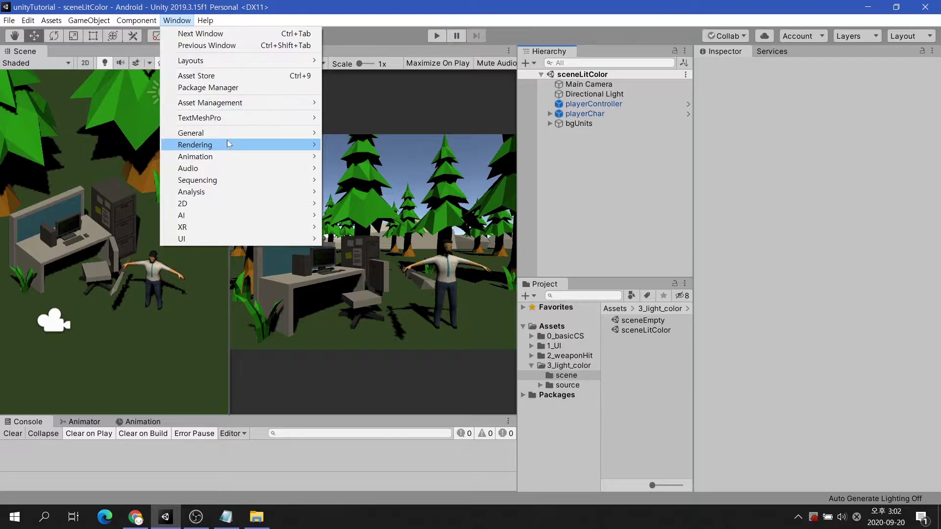
pyautogui.moveTo(229, 143)
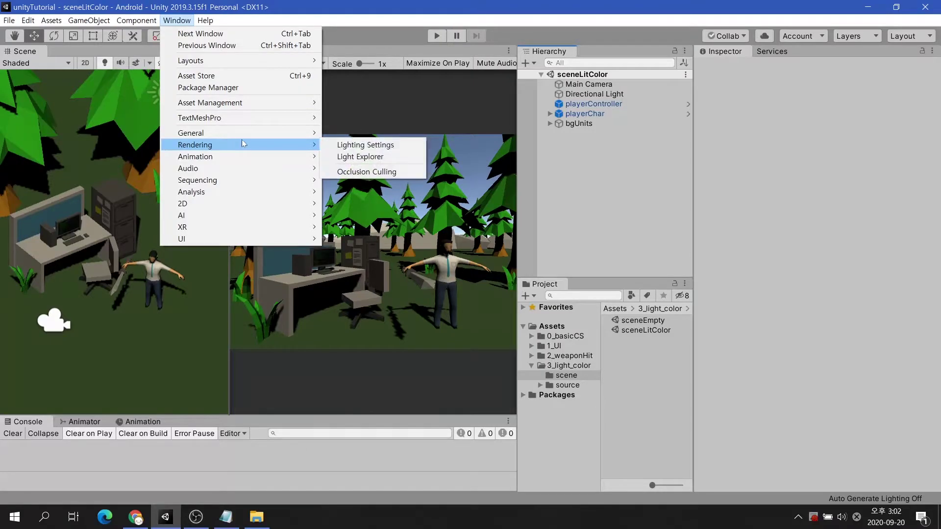
pyautogui.click(414, 149)
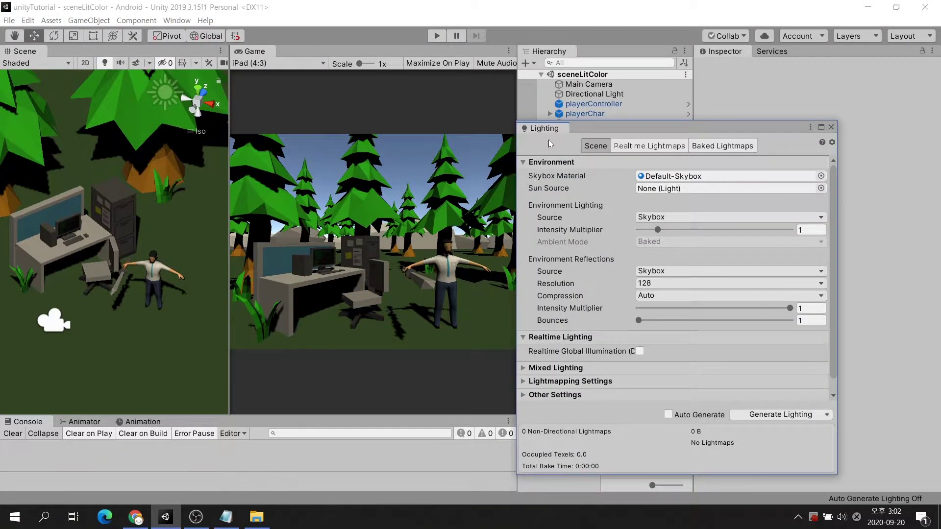
pyautogui.moveTo(554, 133); pyautogui.dragTo(765, 55)
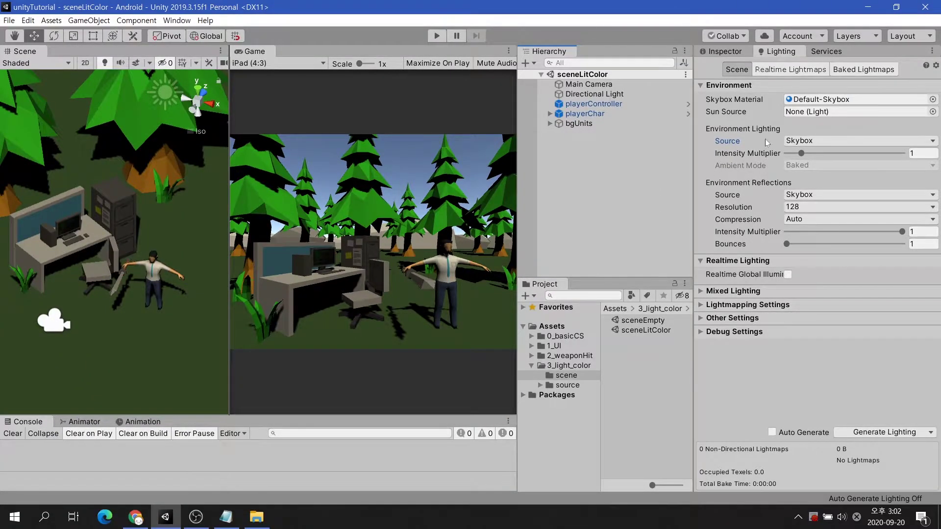
# Set the ambient lighting source to Color with a warm amber colour (212, 141, 27).
pyautogui.click(812, 141)
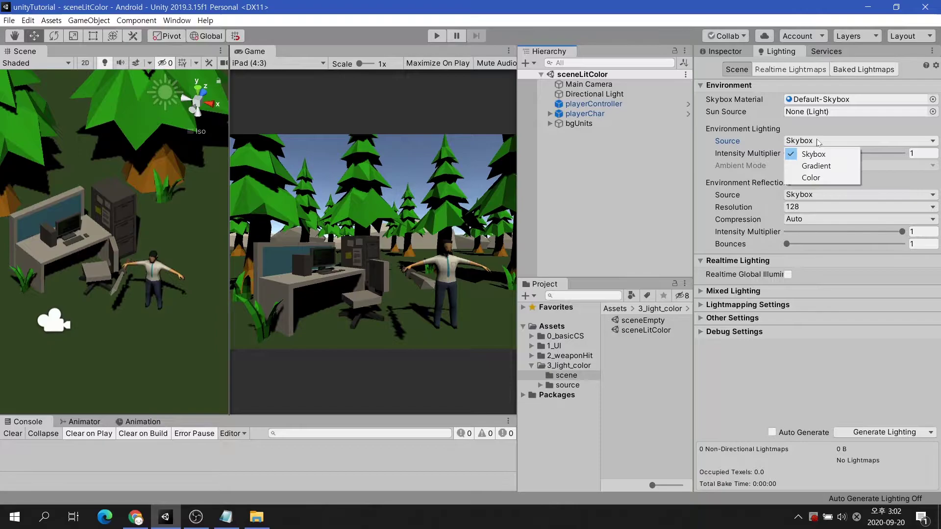
pyautogui.click(823, 178)
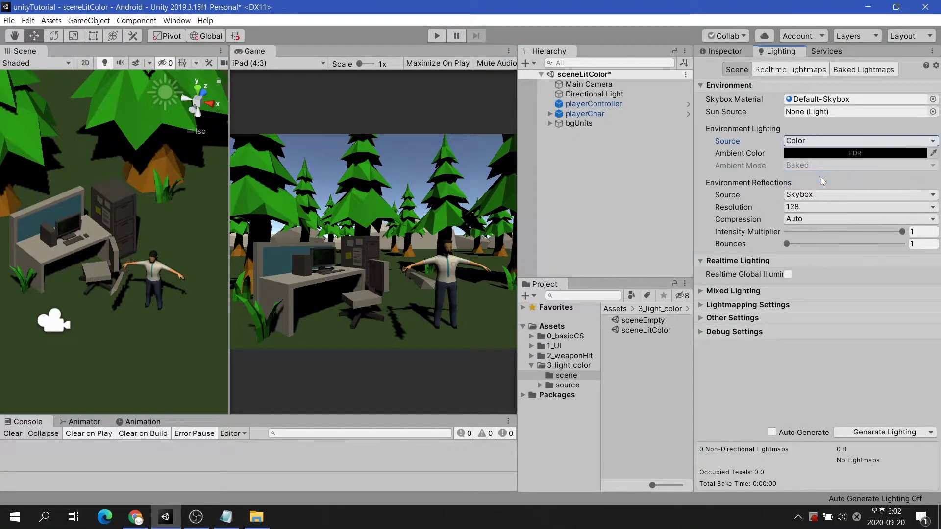
pyautogui.click(822, 155)
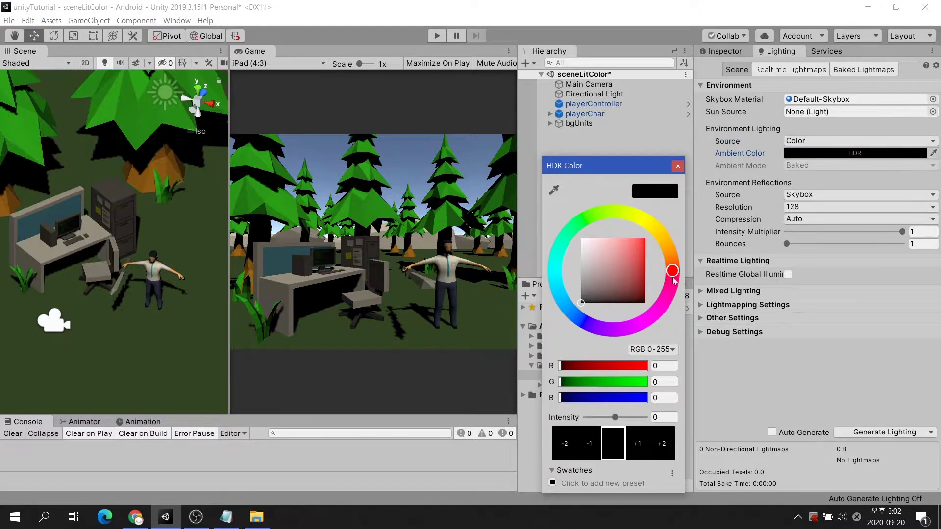
pyautogui.moveTo(606, 265); pyautogui.dragTo(655, 240)
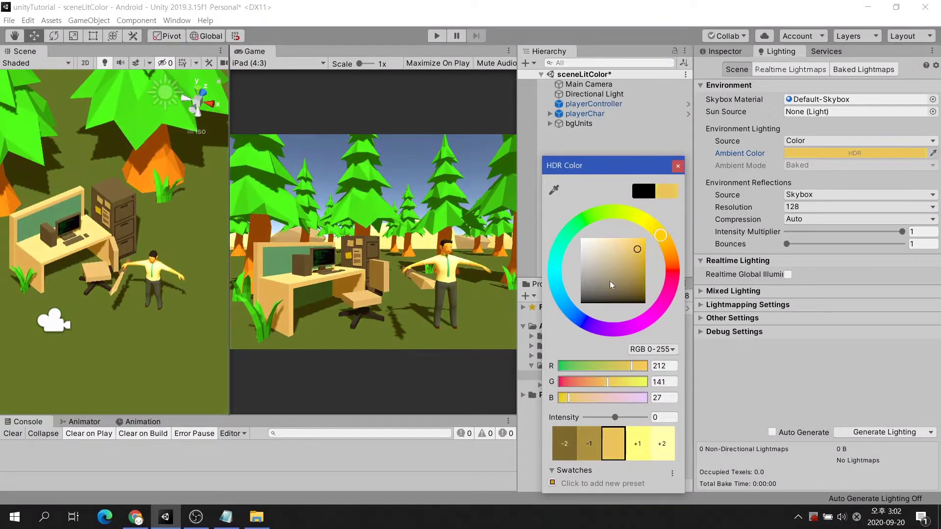
pyautogui.click(678, 166)
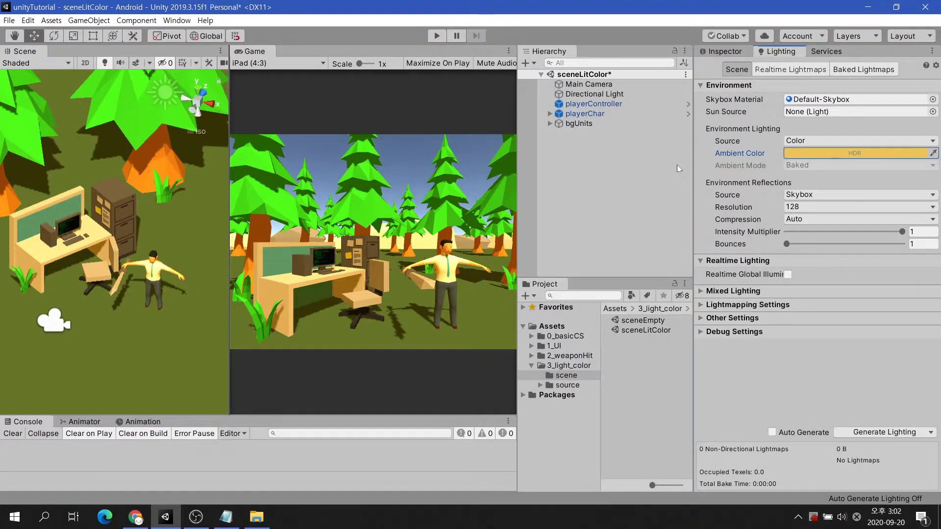
# Switch the ambient source to Gradient and make the sky colour orange (212, 112, 28).
pyautogui.click(828, 143)
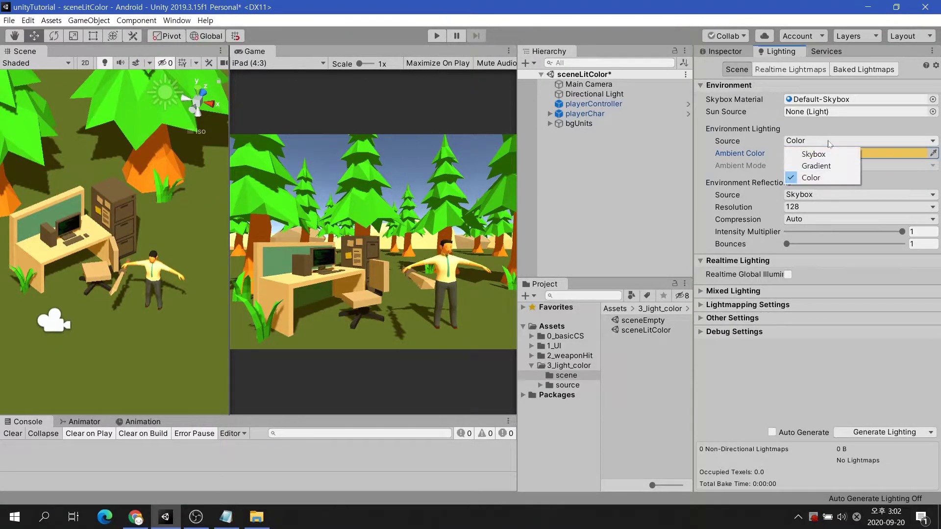
pyautogui.click(845, 167)
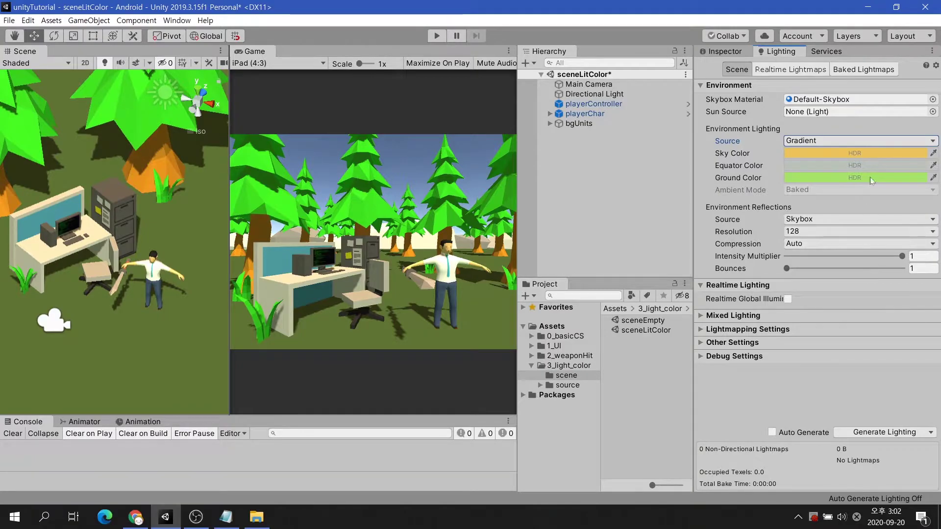
pyautogui.click(872, 154)
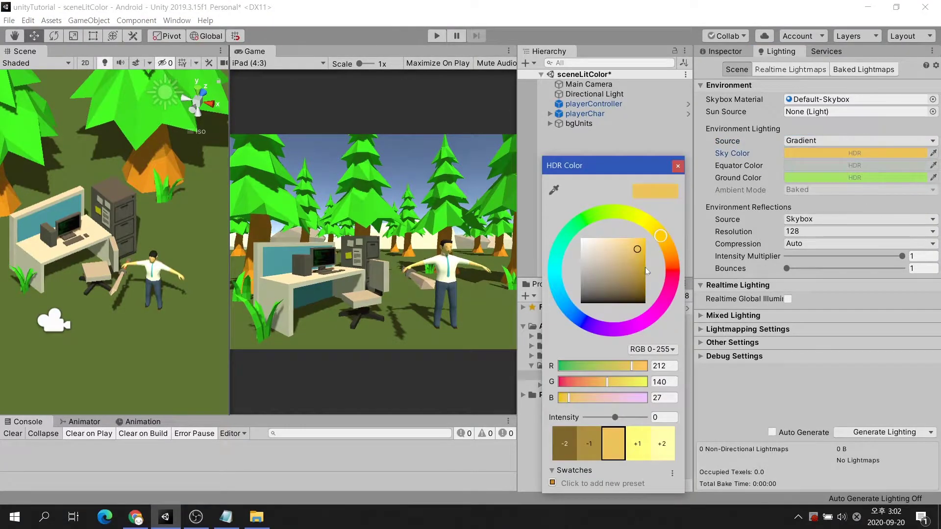
pyautogui.moveTo(643, 220); pyautogui.dragTo(662, 238)
# Set the equator colour to a muted olive and the ground colour to green (50, 145, 43).
pyautogui.click(678, 166)
pyautogui.click(856, 165)
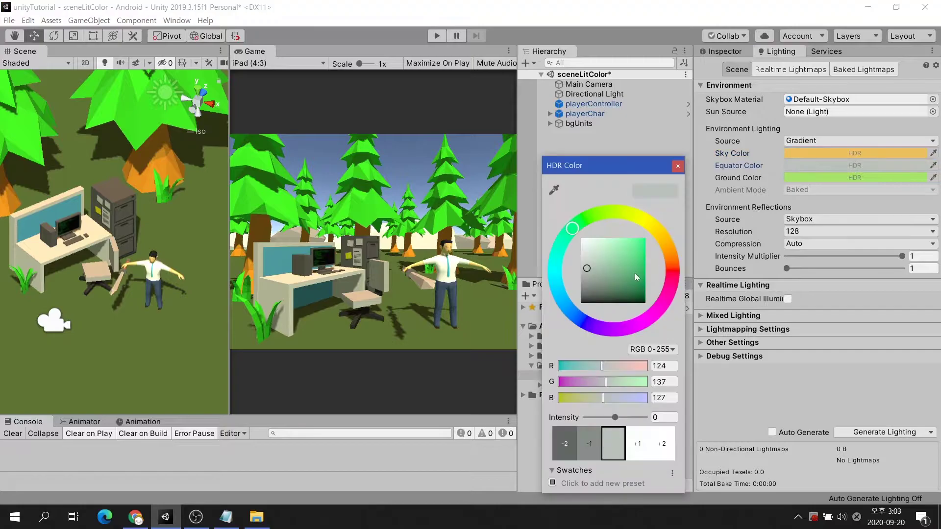
pyautogui.moveTo(635, 272); pyautogui.dragTo(615, 263)
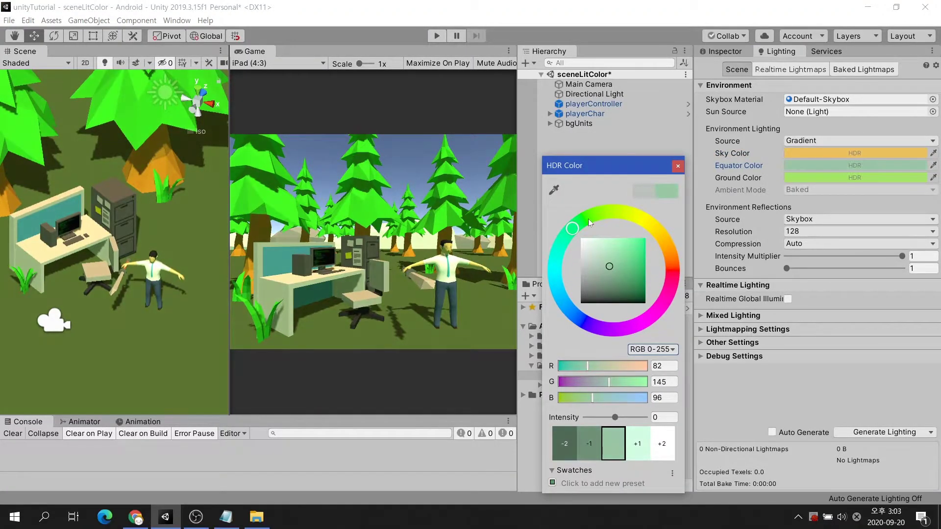
pyautogui.moveTo(589, 219); pyautogui.dragTo(628, 270)
pyautogui.click(794, 181)
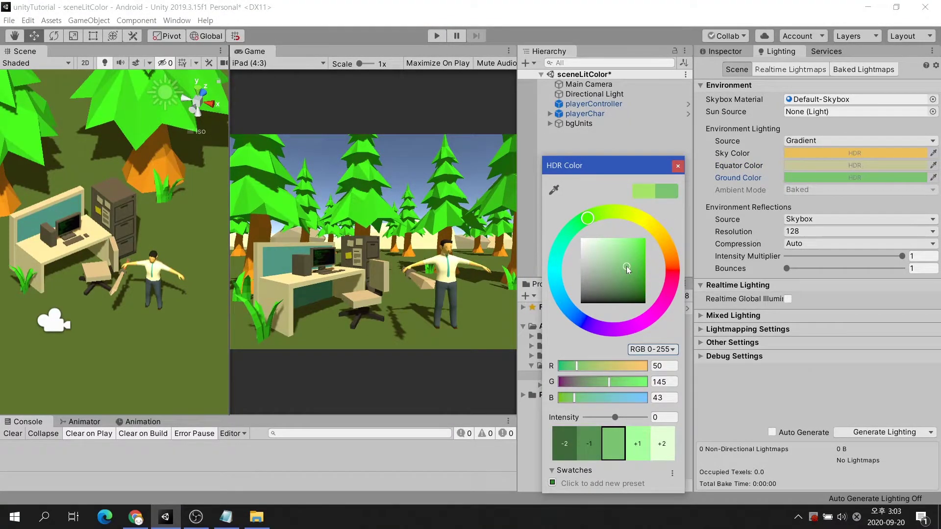
pyautogui.click(677, 166)
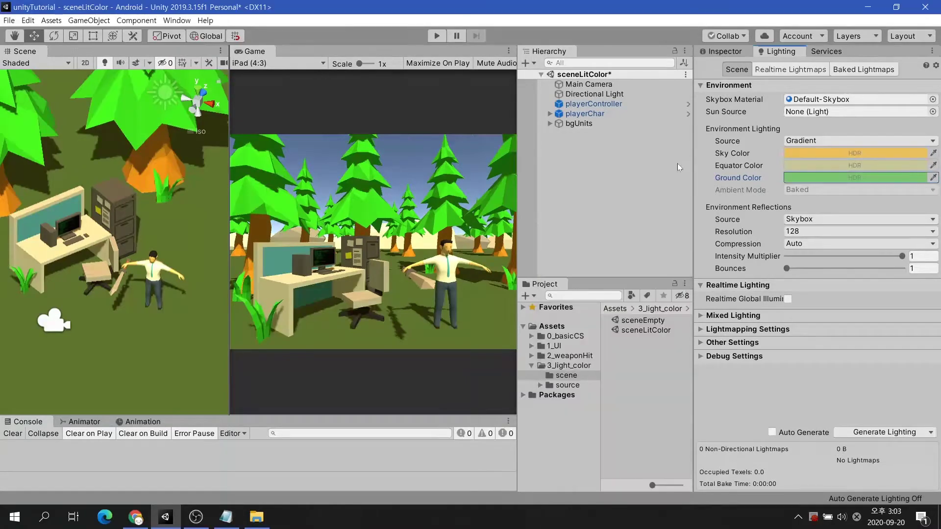
# Switch the ambient source back to Color and set it to light grey (164, 162, 160).
pyautogui.click(816, 142)
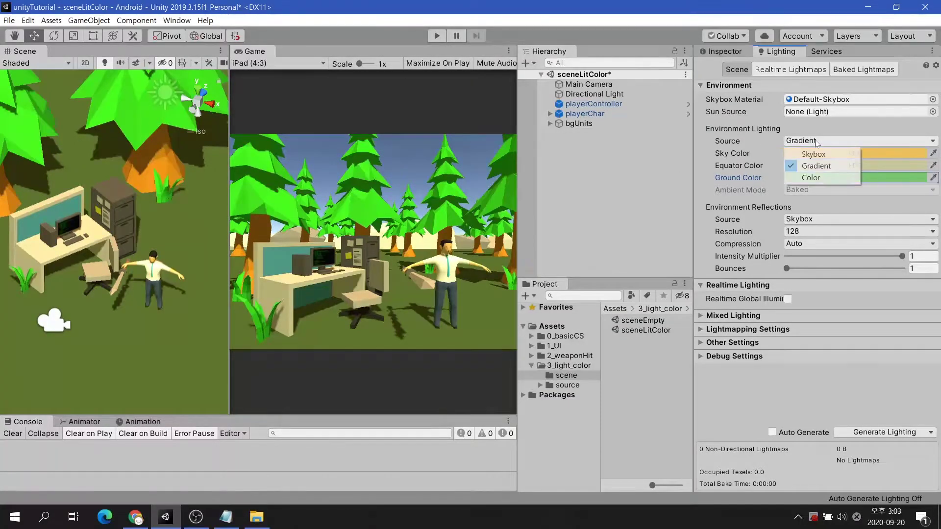
pyautogui.click(825, 178)
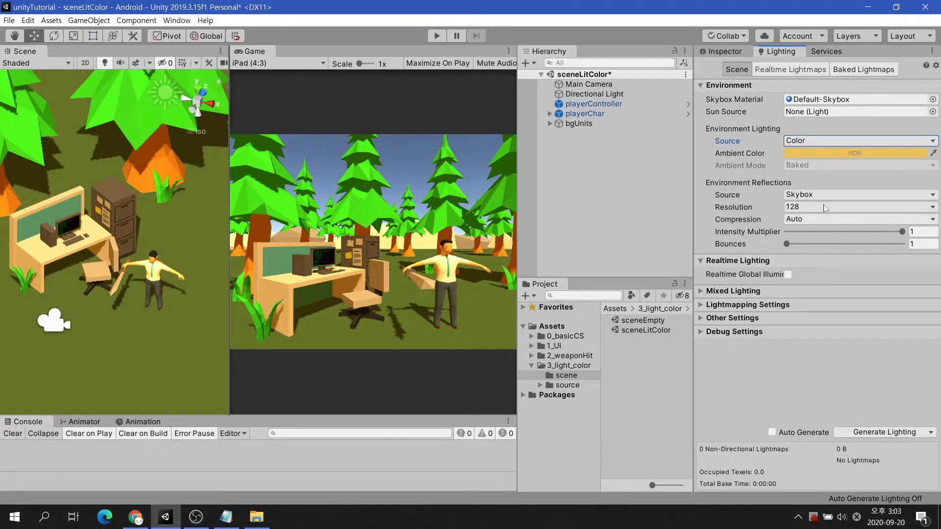
pyautogui.click(830, 152)
pyautogui.click(619, 250)
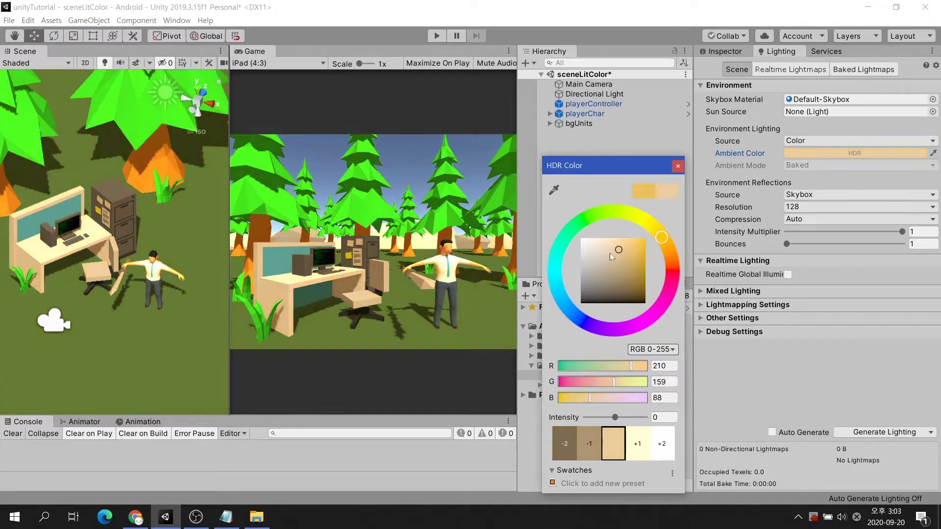
pyautogui.moveTo(612, 256); pyautogui.dragTo(583, 262)
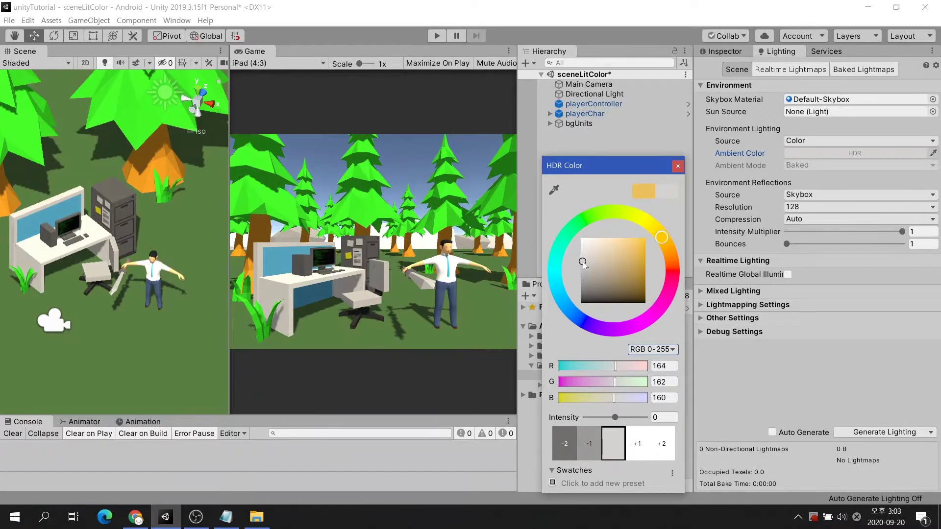
pyautogui.click(676, 168)
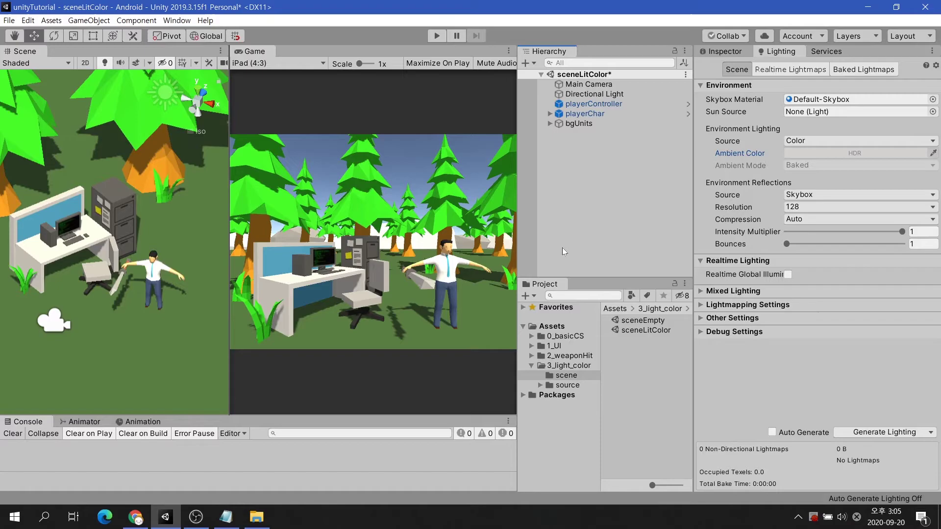
# Create a new material named customSky in the 3_light_color folder.
pyautogui.click(572, 364)
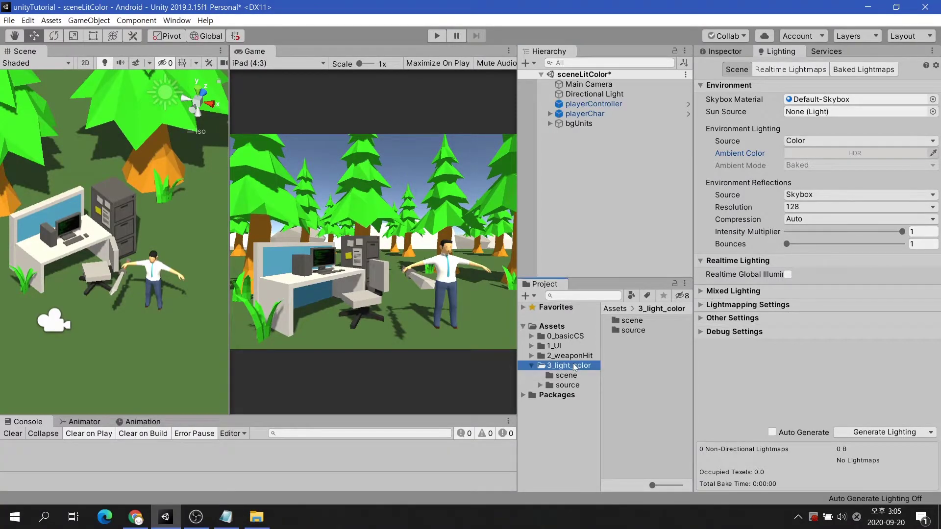
pyautogui.rightClick(630, 363)
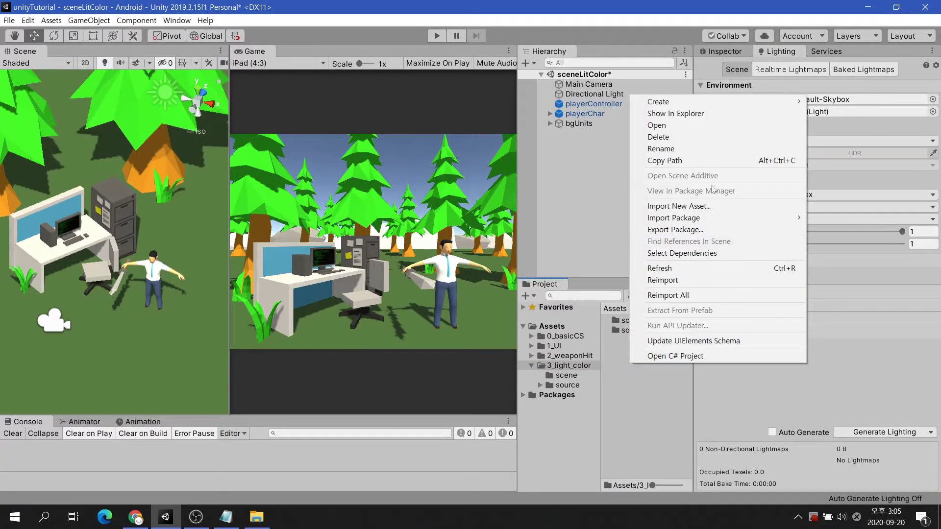
pyautogui.moveTo(721, 103)
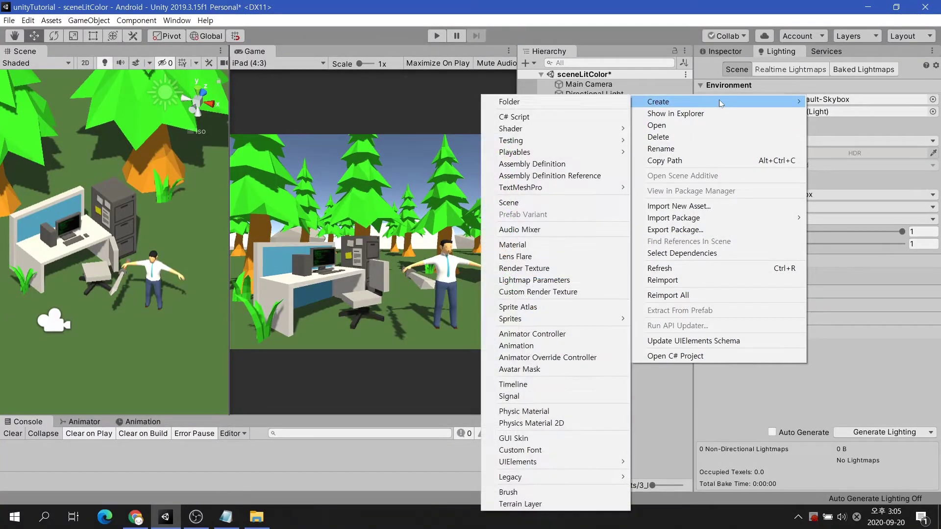
pyautogui.click(556, 246)
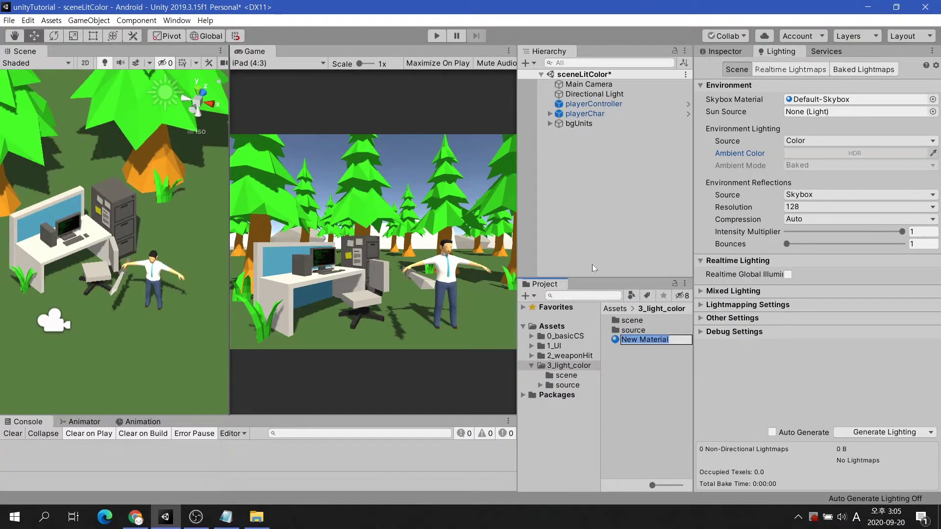
pyautogui.write('customSky')
pyautogui.press('Return')
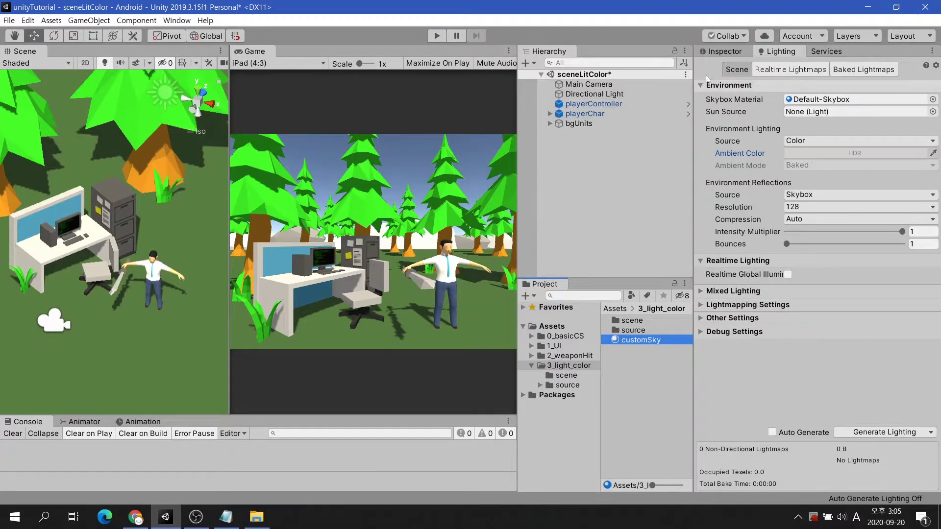
# Set customSky's shader to Skybox/Procedural.
pyautogui.click(721, 51)
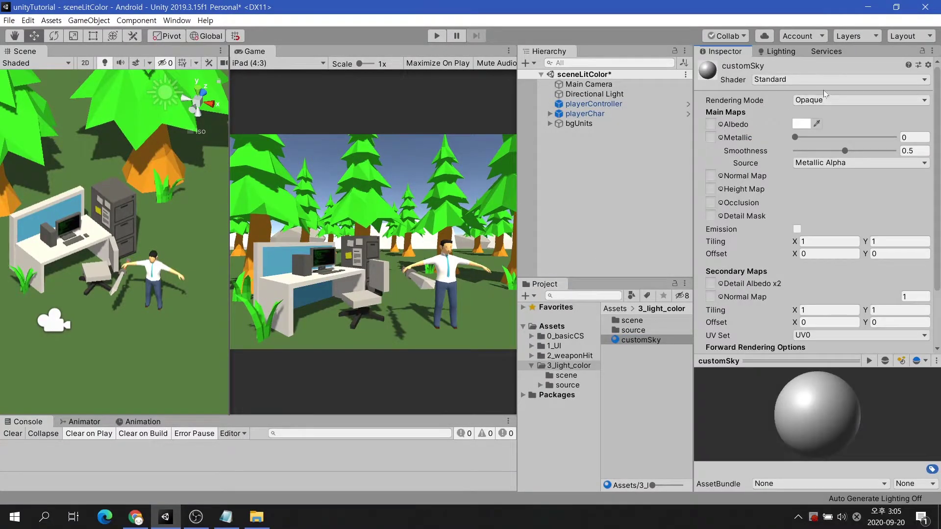
pyautogui.click(870, 80)
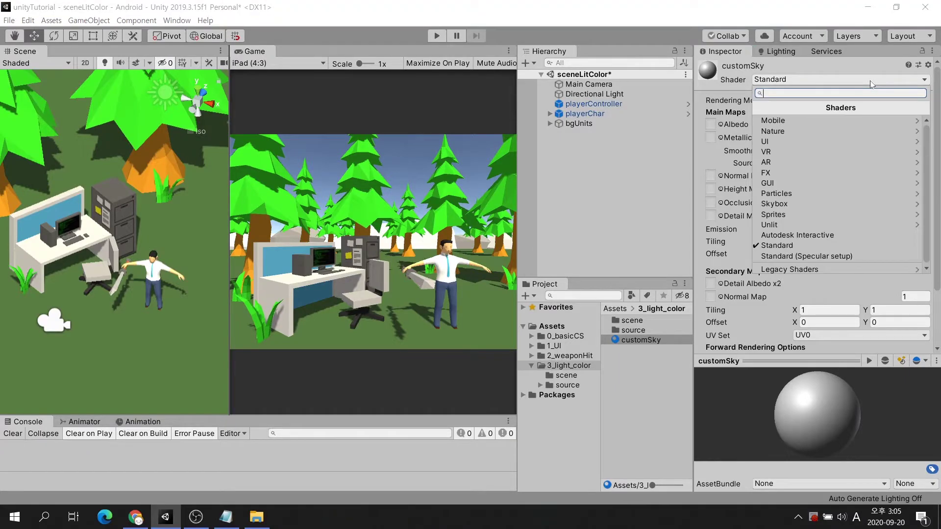
pyautogui.click(870, 204)
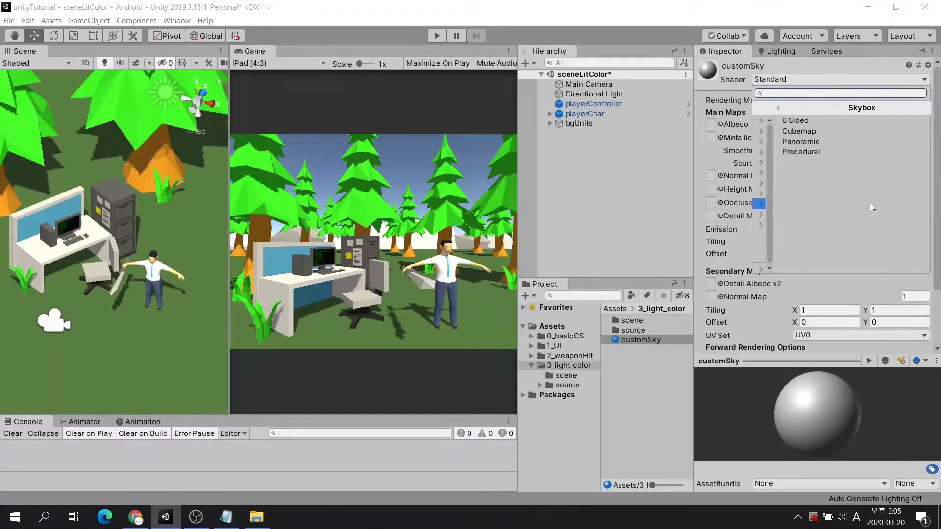
pyautogui.click(854, 152)
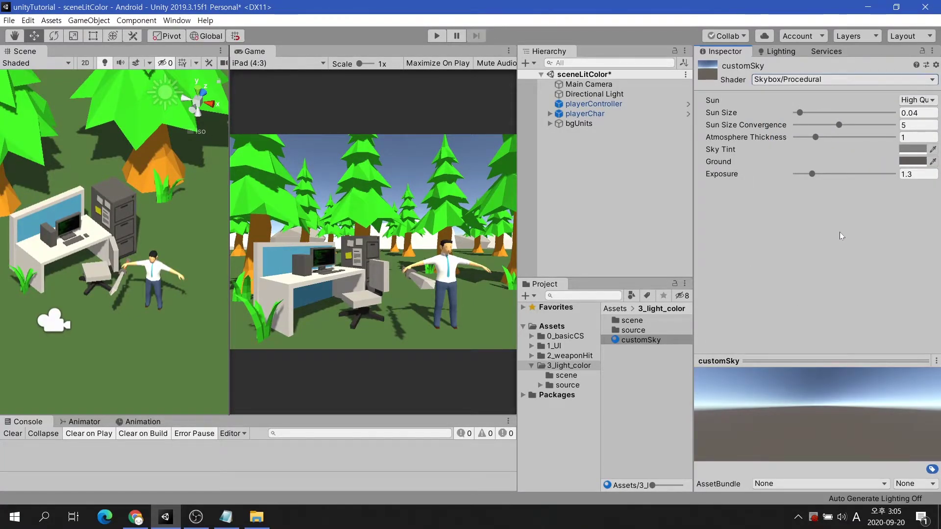
# Assign customSky as the scene's Skybox Material in the Lighting settings.
pyautogui.click(779, 51)
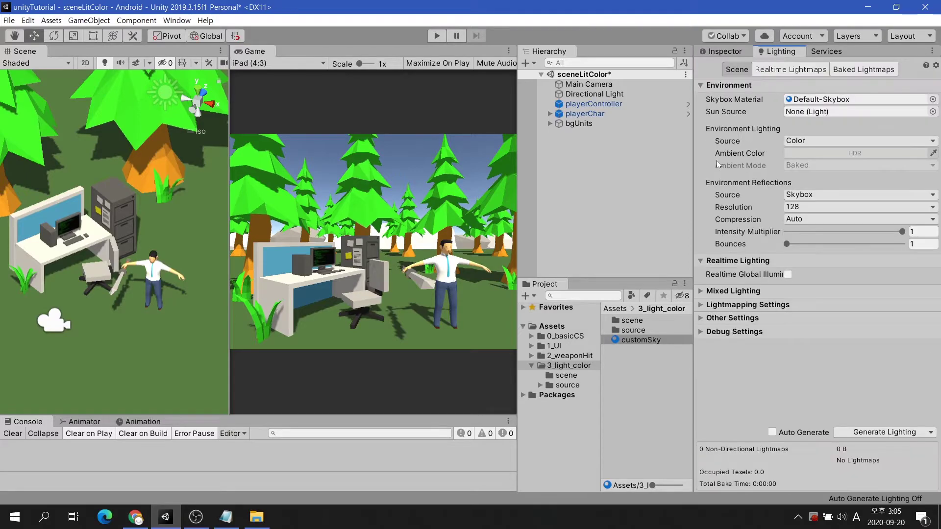
pyautogui.moveTo(655, 342); pyautogui.dragTo(821, 104)
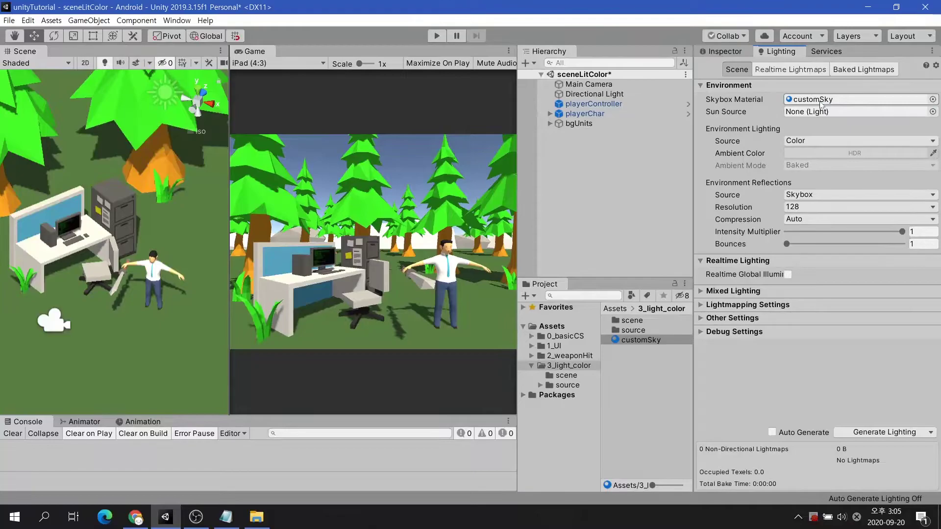
pyautogui.click(722, 51)
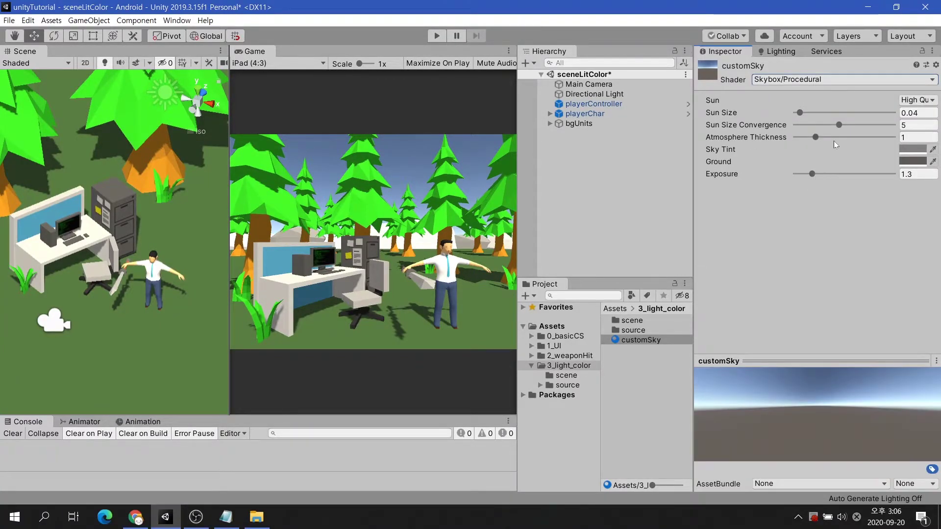
# Give customSky a blue Sky Tint (29, 153, 224), Atmosphere Thickness 0.62 and Exposure 2.01.
pyautogui.click(908, 150)
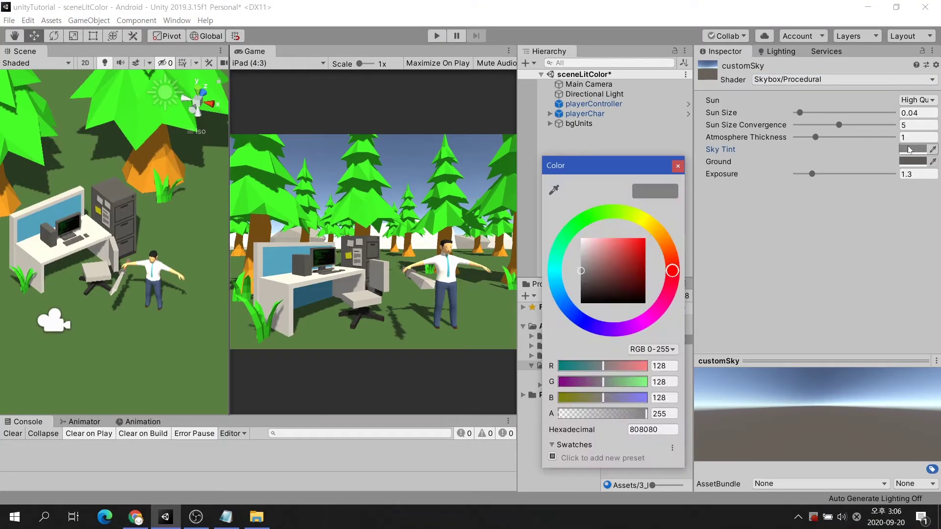
pyautogui.click(557, 280)
pyautogui.moveTo(616, 252)
pyautogui.mouseDown()
pyautogui.moveTo(646, 249)
pyautogui.moveTo(637, 246)
pyautogui.mouseUp()
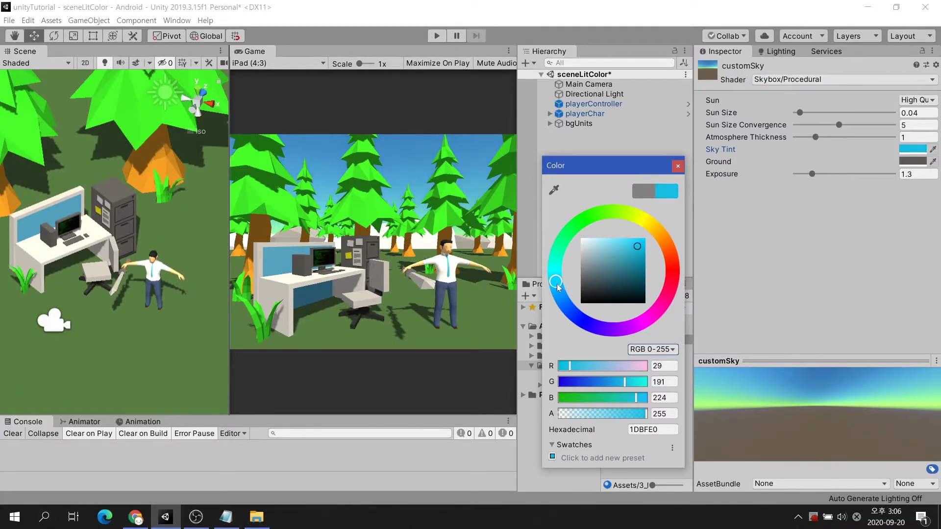
pyautogui.moveTo(559, 287); pyautogui.dragTo(561, 299)
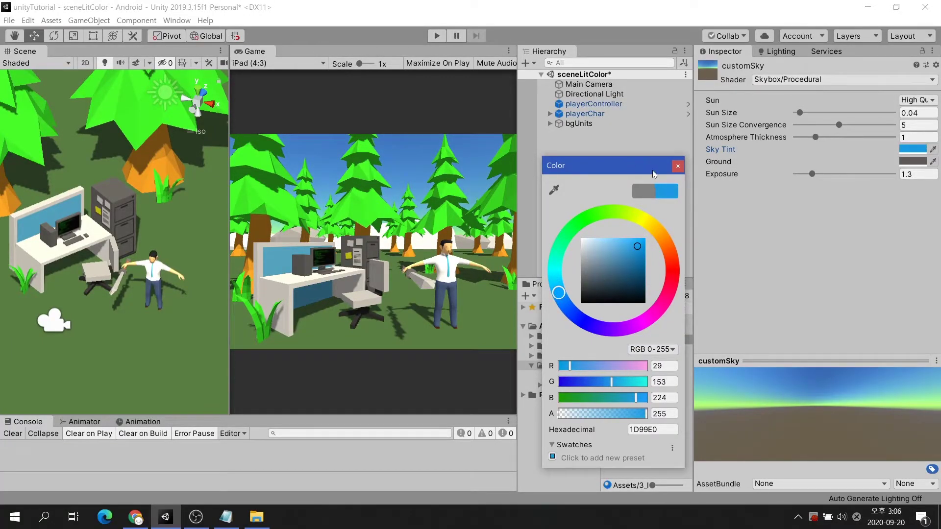
pyautogui.click(678, 165)
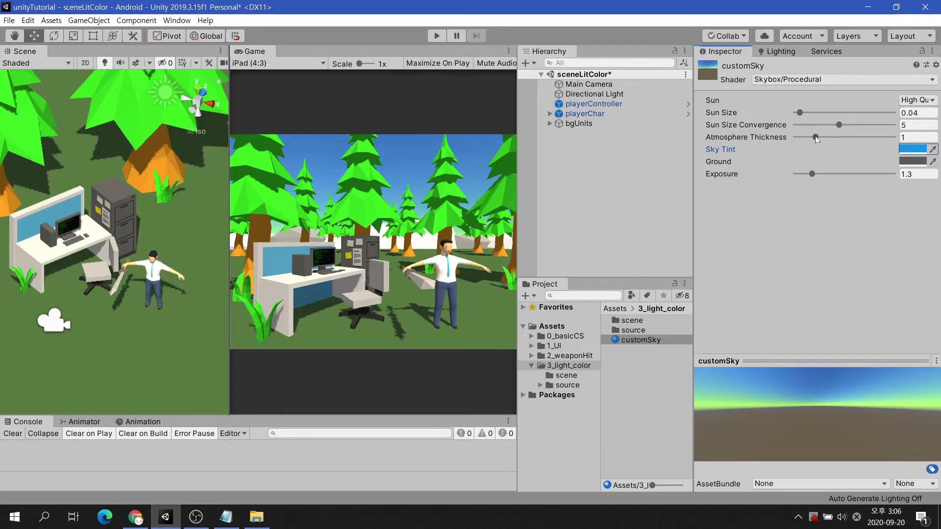
pyautogui.moveTo(816, 136); pyautogui.dragTo(810, 139)
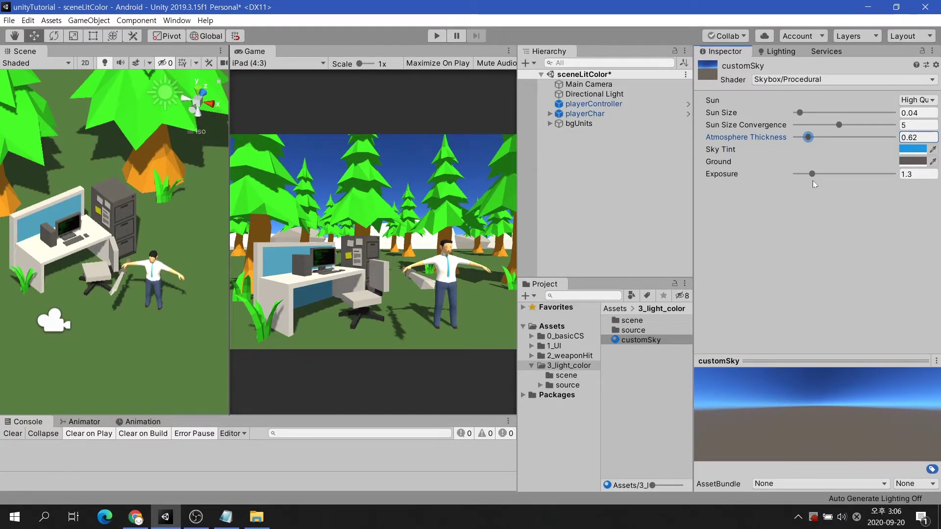
pyautogui.moveTo(813, 175); pyautogui.dragTo(822, 178)
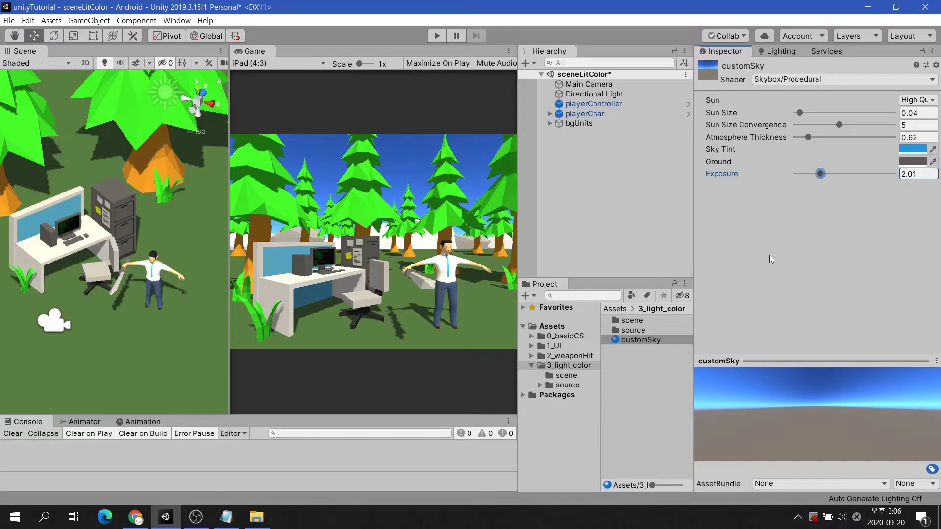
# Duplicate the customSky material with Ctrl+D and rename the copy customSkySunset.
pyautogui.click(625, 351)
pyautogui.click(637, 341)
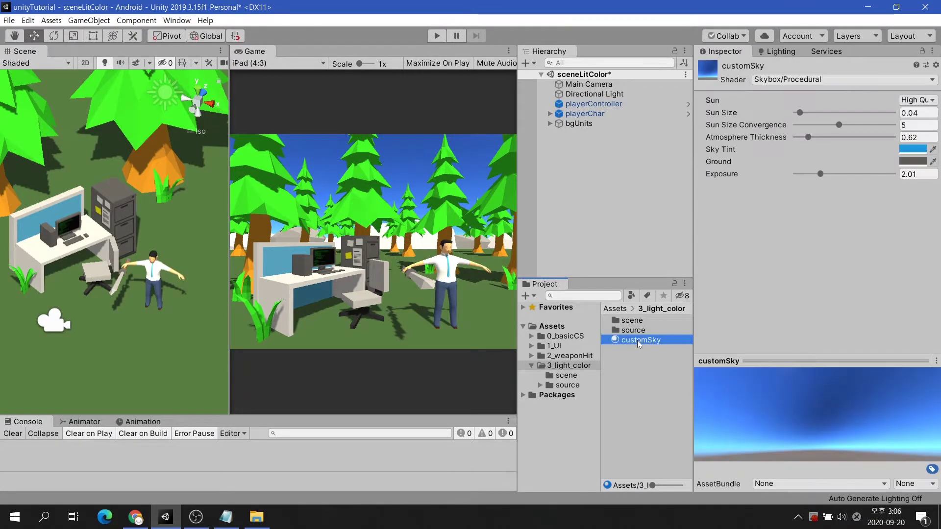
pyautogui.hotkey('ctrl', 'd')
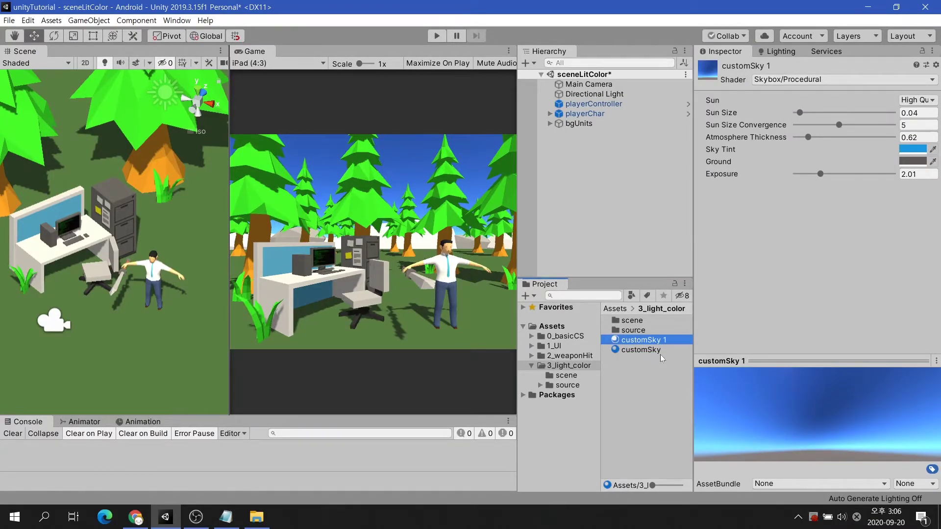
pyautogui.press('F2')
pyautogui.press('End')
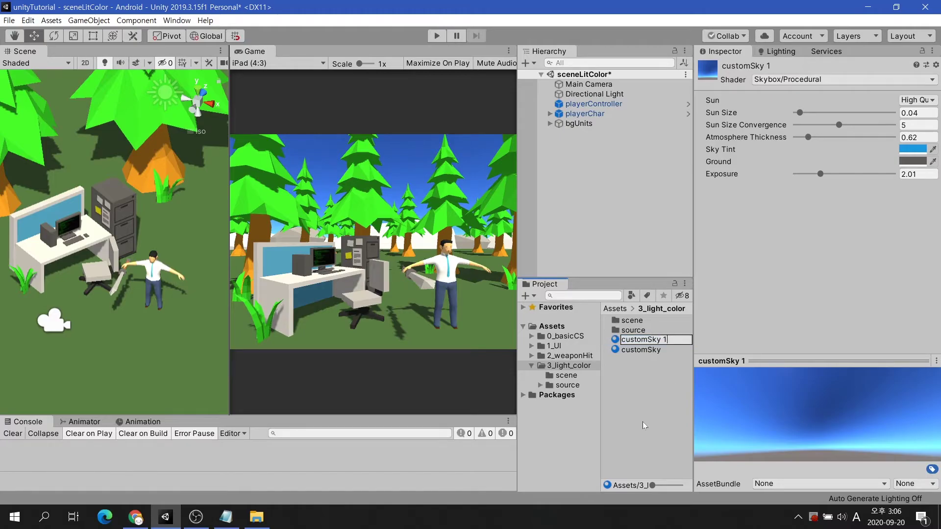
pyautogui.write('Sunset')
pyautogui.press('Return')
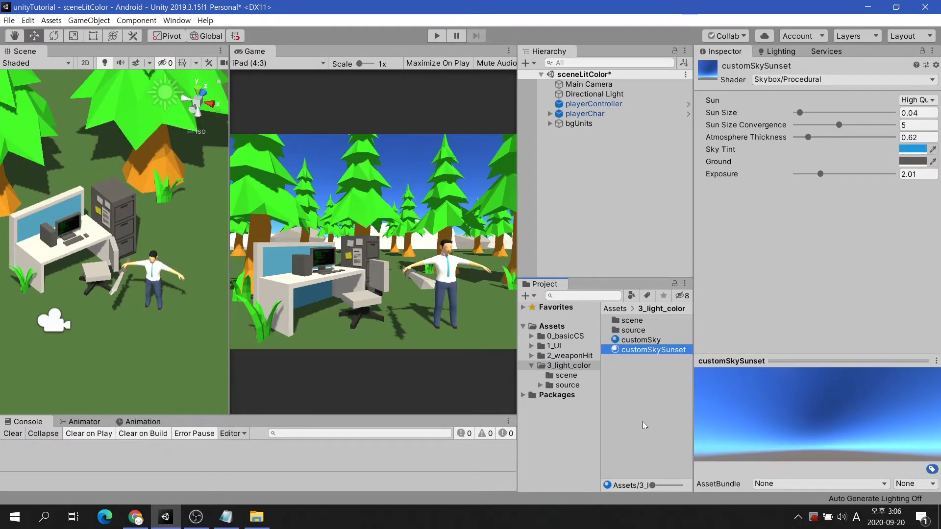
# Rotate the Directional Light to X 168.03 and set customSkySunset as the Skybox Material.
pyautogui.click(598, 95)
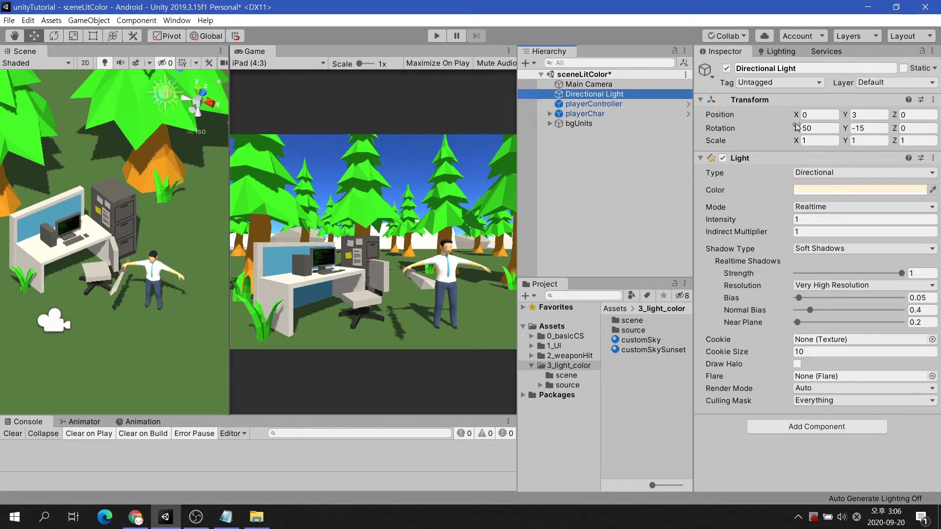
pyautogui.moveTo(796, 128); pyautogui.dragTo(439, 37)
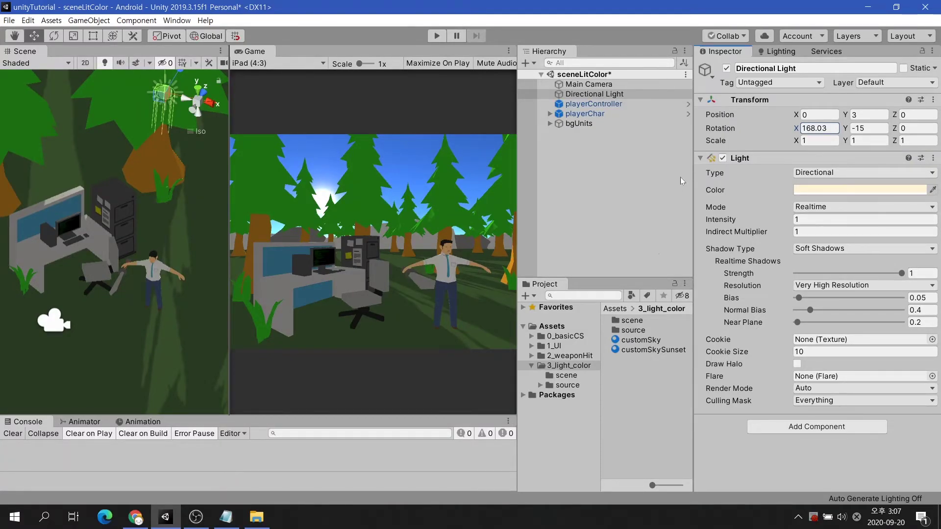
pyautogui.click(778, 51)
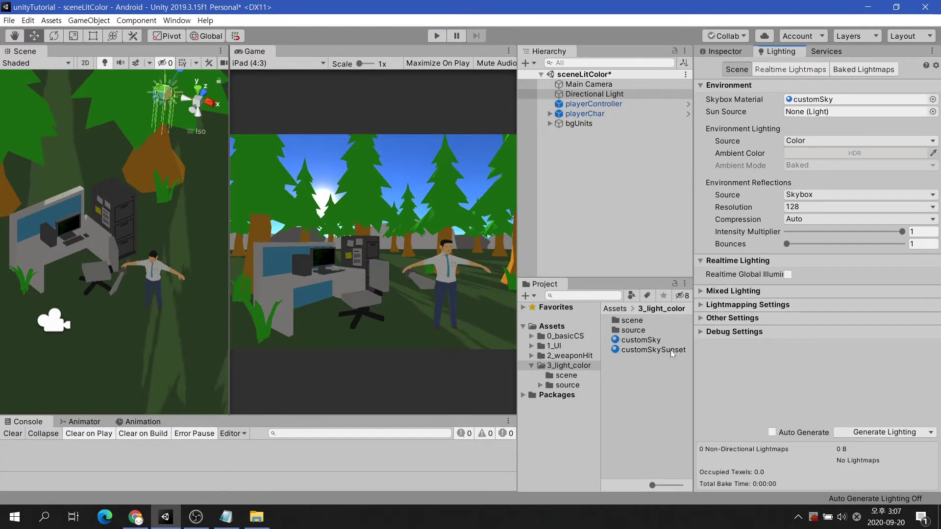
pyautogui.moveTo(673, 350); pyautogui.dragTo(805, 105)
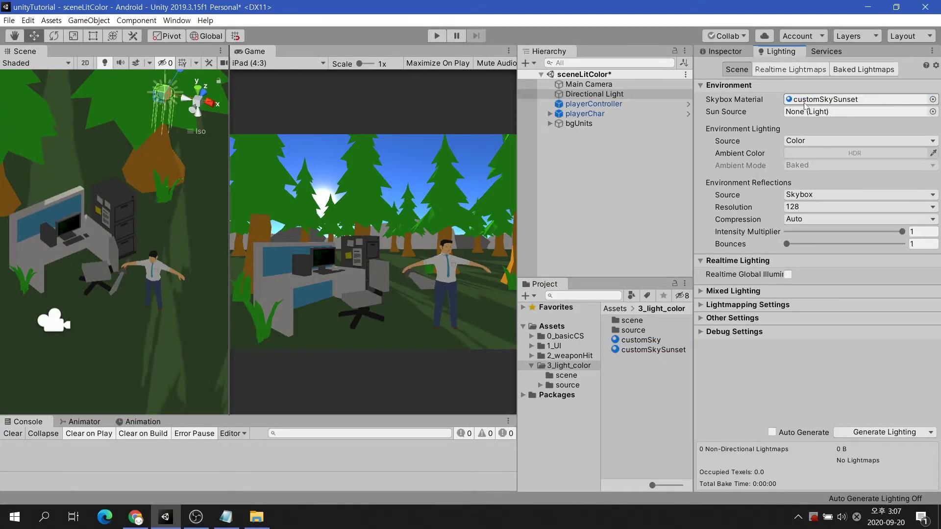
# Select customSkySunset and change its Sky Tint to magenta.
pyautogui.click(598, 235)
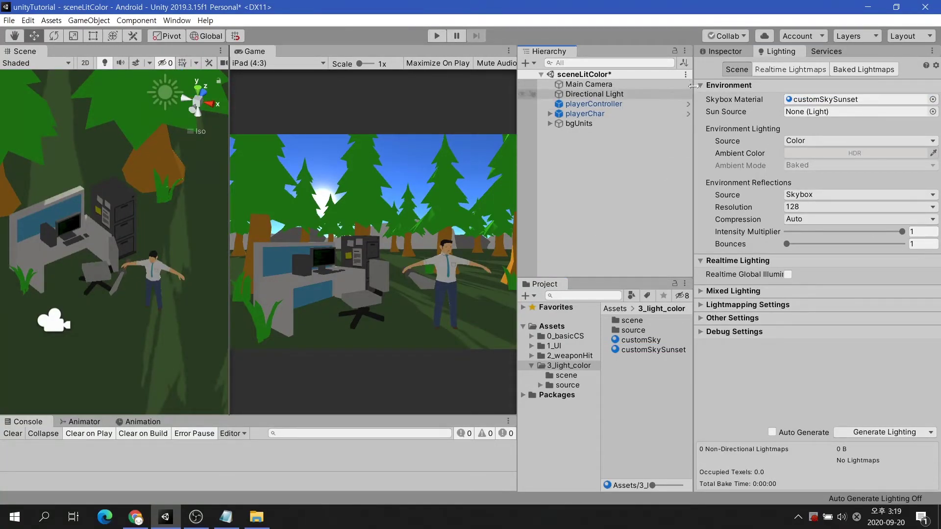
pyautogui.click(721, 51)
pyautogui.click(659, 350)
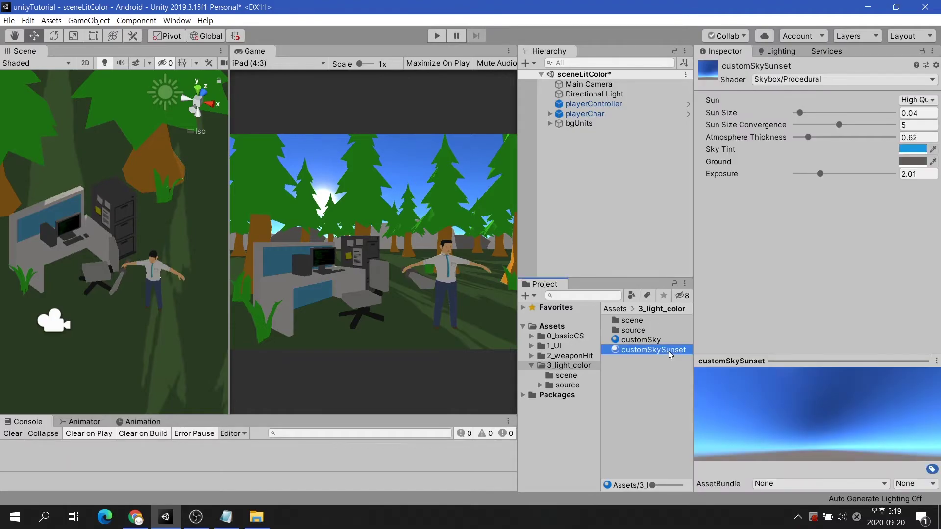
pyautogui.click(913, 150)
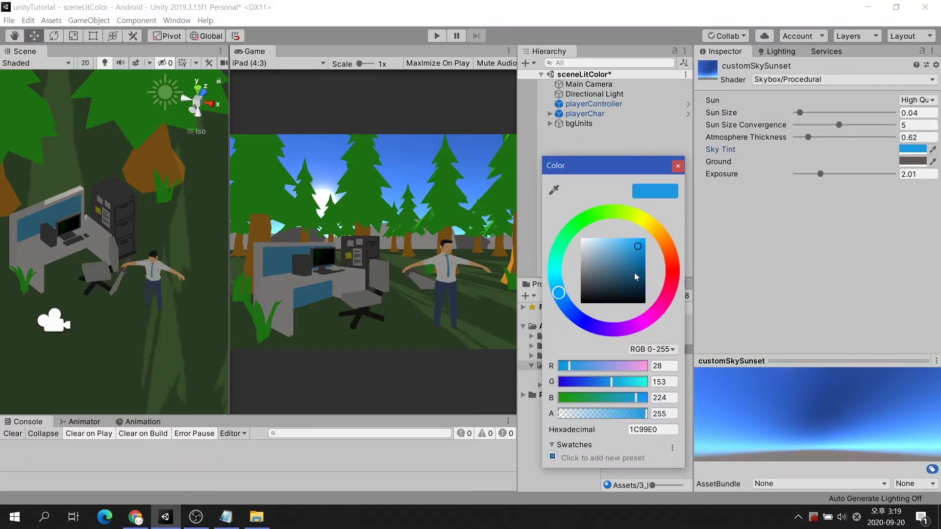
pyautogui.moveTo(559, 293); pyautogui.dragTo(646, 322)
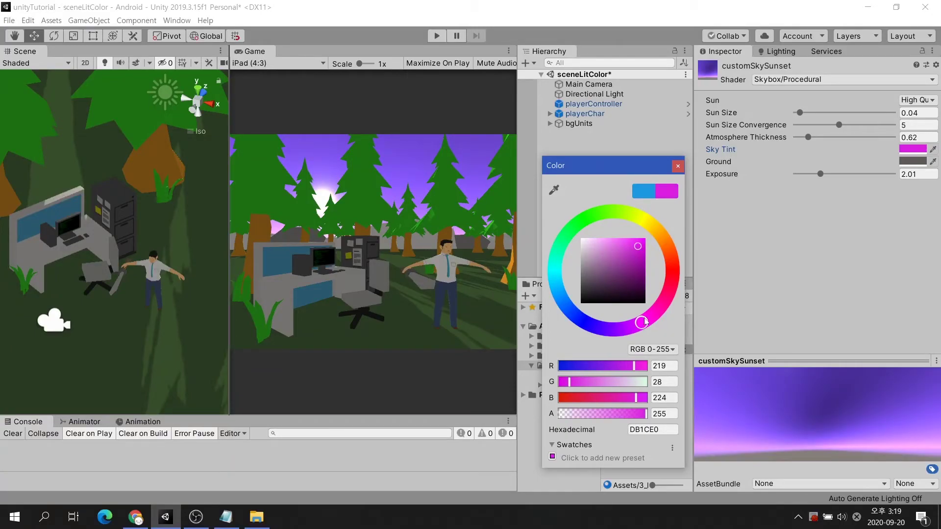
pyautogui.click(678, 166)
# Make customSkySunset's ground red and set Atmosphere Thickness 1.24 with Exposure 1.66.
pyautogui.click(905, 161)
pyautogui.moveTo(677, 256); pyautogui.dragTo(641, 246)
pyautogui.click(678, 166)
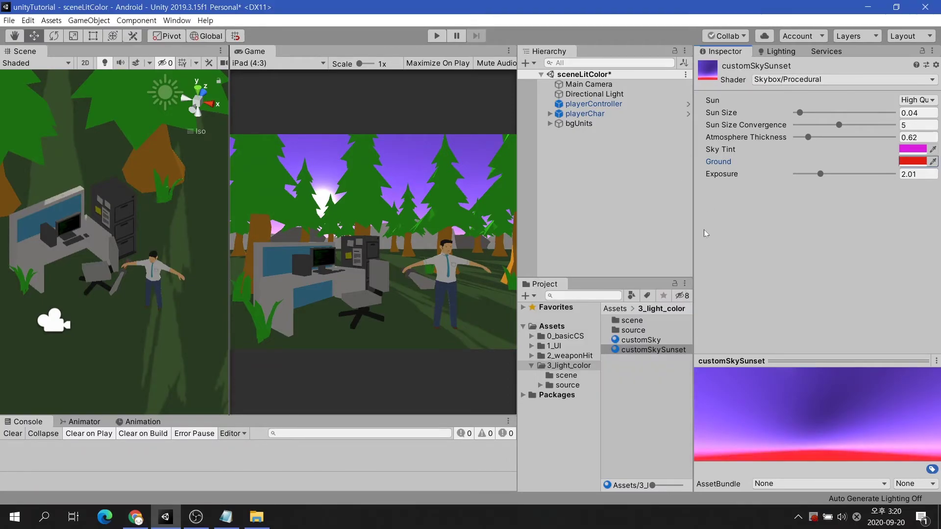
pyautogui.moveTo(807, 137); pyautogui.dragTo(817, 177)
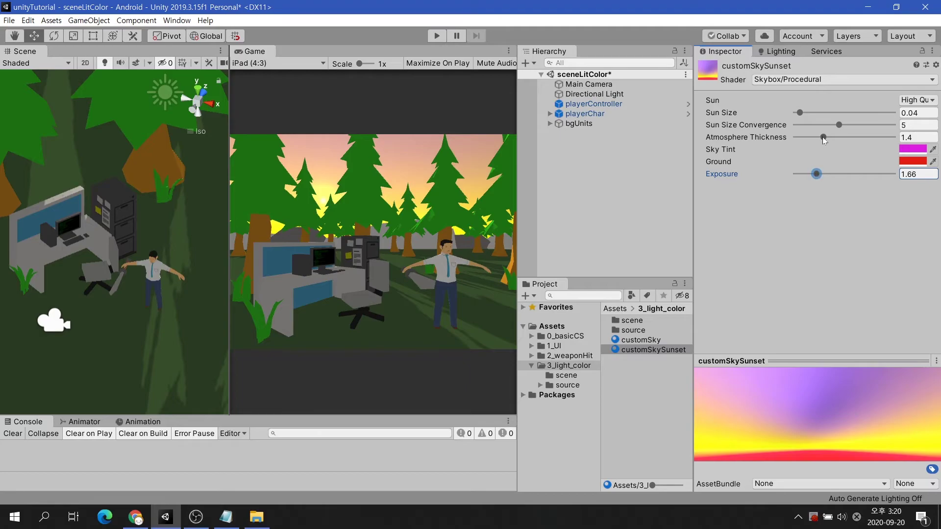
pyautogui.moveTo(825, 141); pyautogui.dragTo(821, 139)
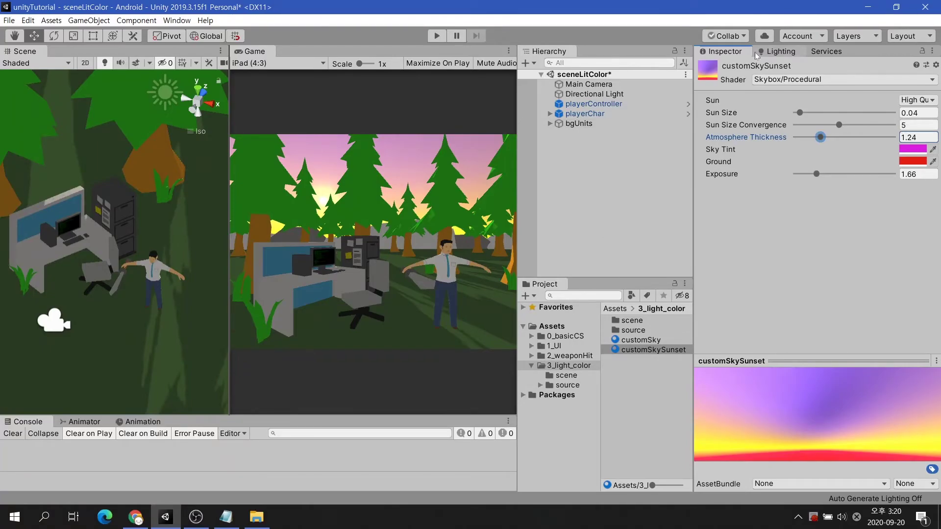
# Change the scene's ambient colour to bright orange (251, 126, 18) in the Lighting settings.
pyautogui.click(774, 52)
pyautogui.click(811, 152)
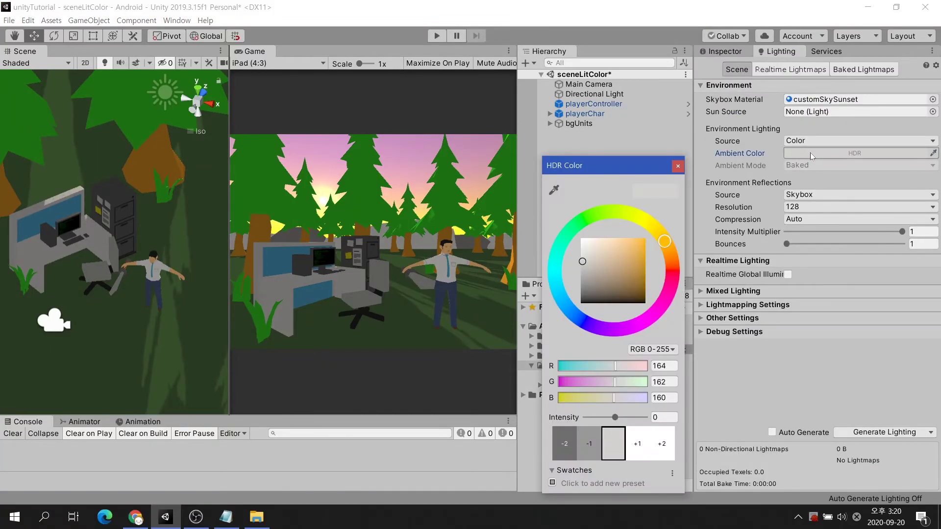
pyautogui.moveTo(623, 262); pyautogui.dragTo(666, 244)
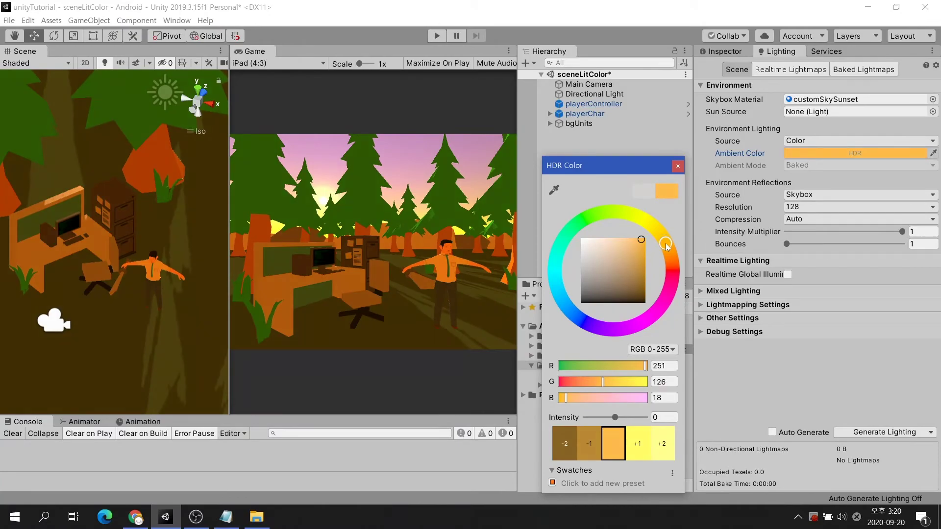
pyautogui.click(678, 166)
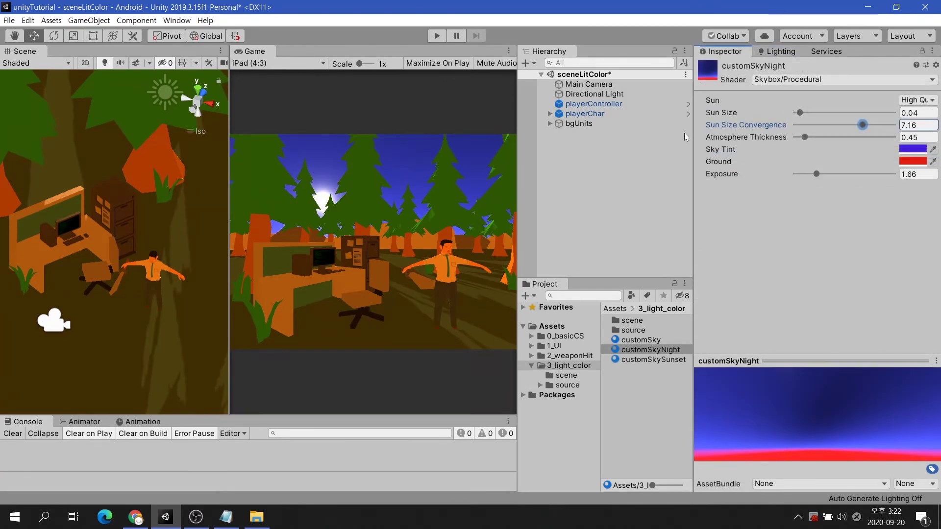
# With customSkyNight as the skybox, set the ambient colour to deep blue (0, 22, 142).
pyautogui.click(600, 94)
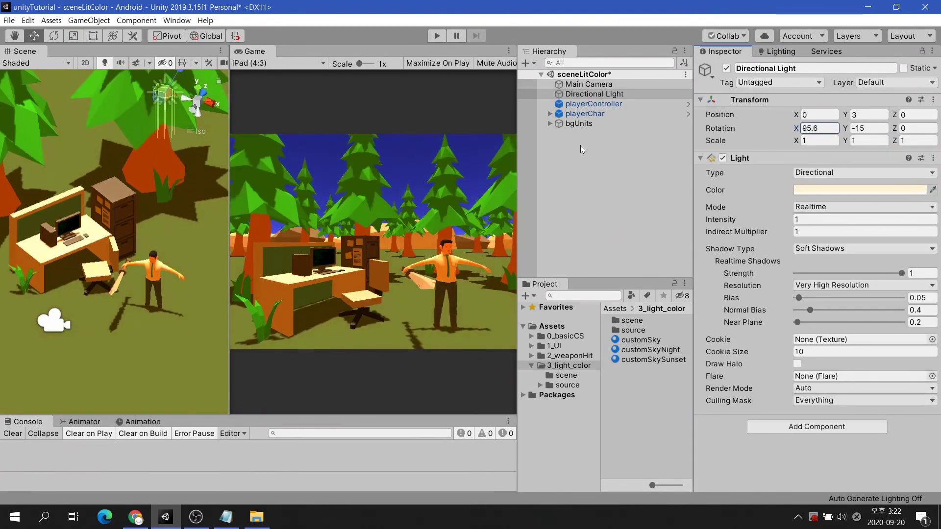
pyautogui.click(623, 251)
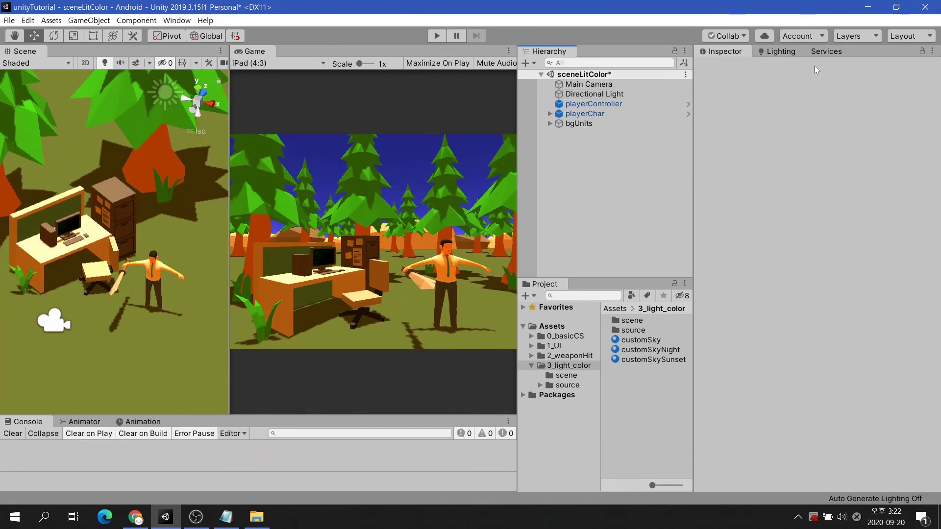
pyautogui.click(781, 51)
pyautogui.click(855, 153)
pyautogui.moveTo(588, 312); pyautogui.dragTo(571, 323)
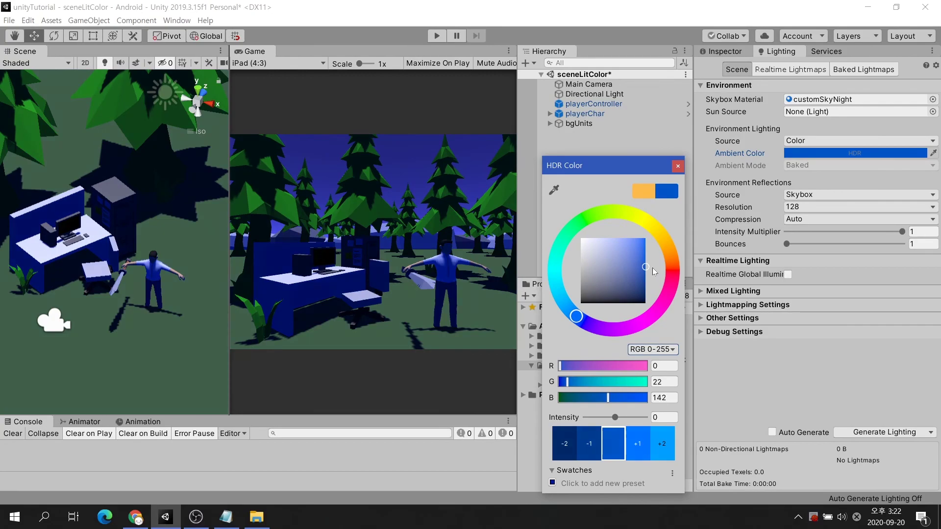